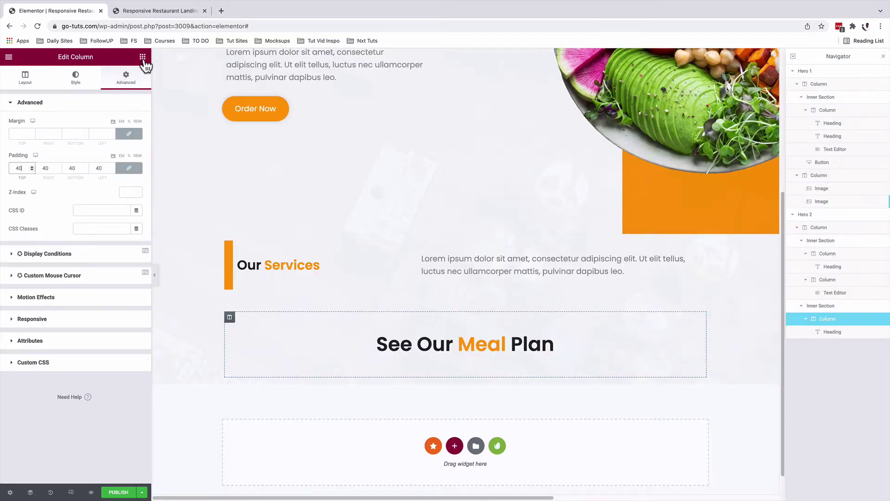
# Add an inner section beneath the See Our Meal Plan heading and give it a third column.
pyautogui.click(143, 57)
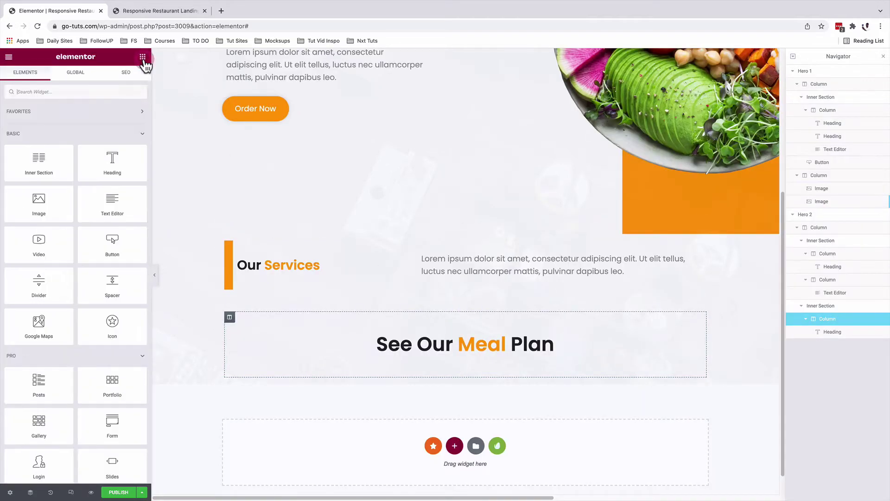
pyautogui.moveTo(50, 153); pyautogui.dragTo(419, 369)
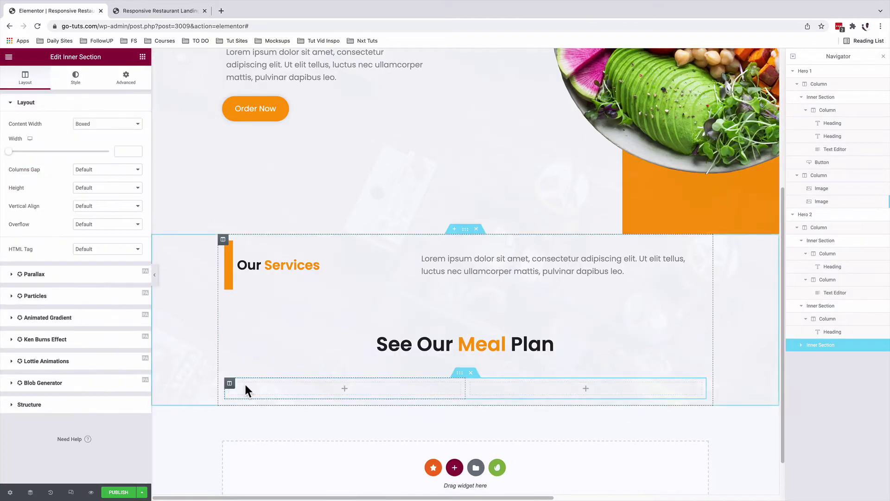
pyautogui.rightClick(232, 391)
pyautogui.click(234, 390)
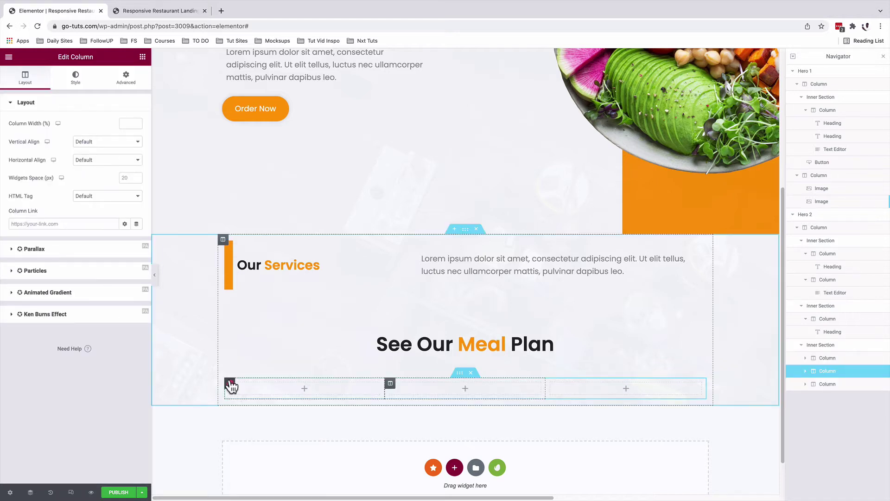
# Set the first and middle column widths to 38 so the three columns match.
pyautogui.click(230, 384)
pyautogui.click(130, 124)
pyautogui.write('38')
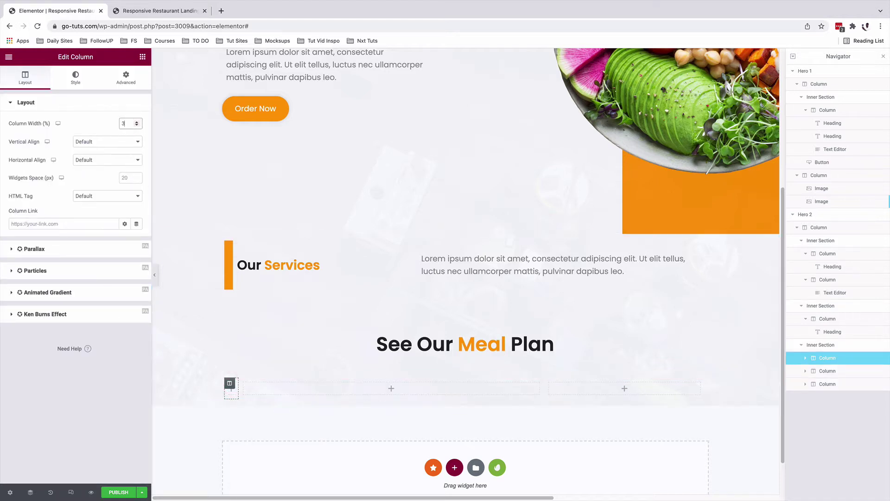
pyautogui.click(414, 384)
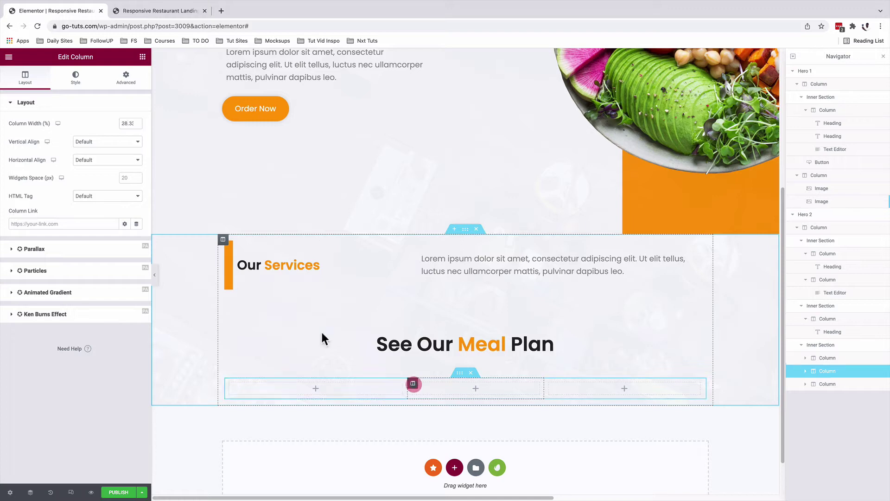
pyautogui.write('38')
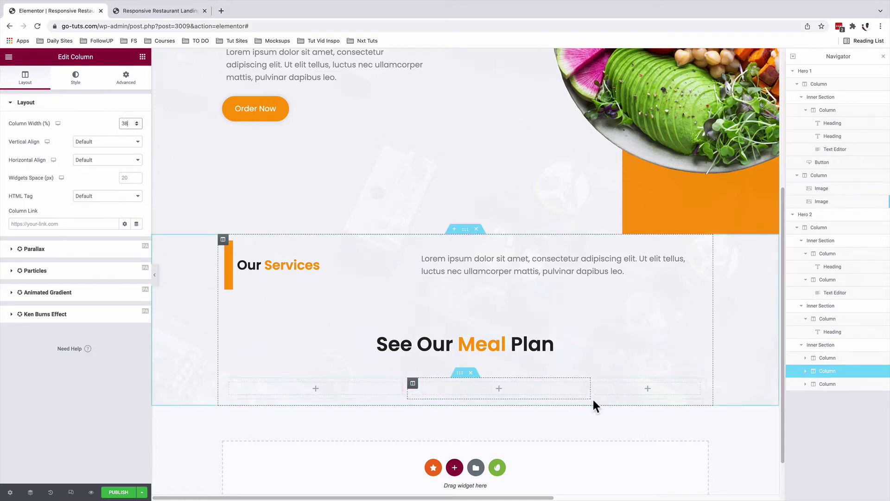
pyautogui.scroll(-1, 660, 397)
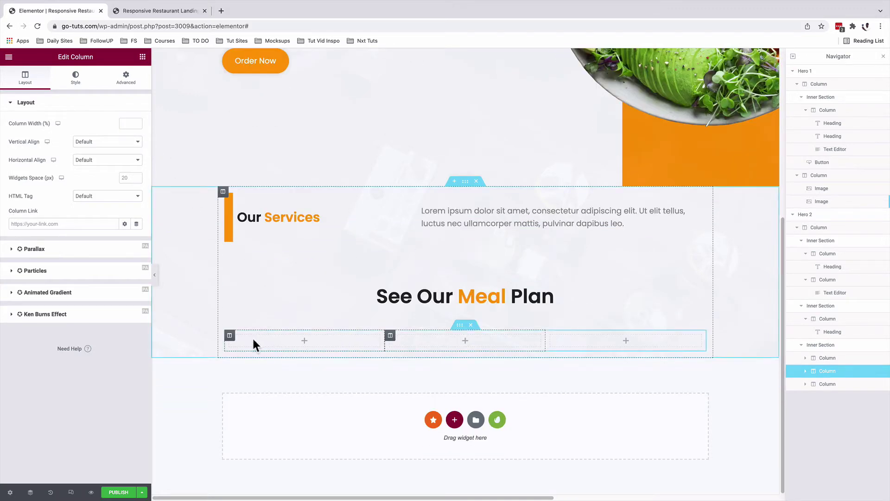
pyautogui.click(230, 336)
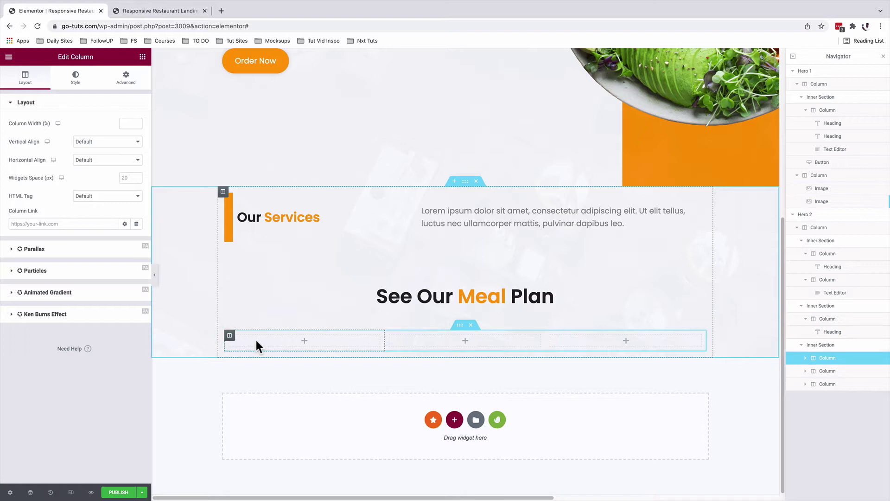
pyautogui.click(142, 58)
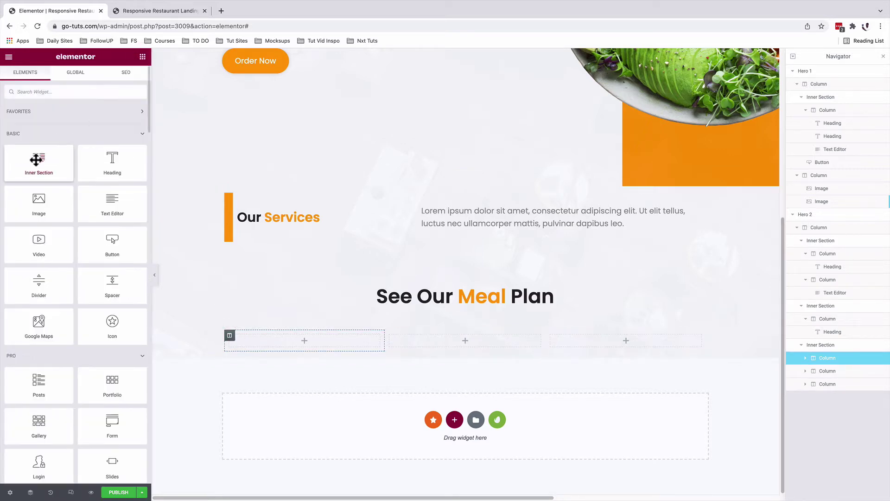
# Drop a nested inner section into the first meal plan column.
pyautogui.moveTo(39, 160); pyautogui.dragTo(284, 345)
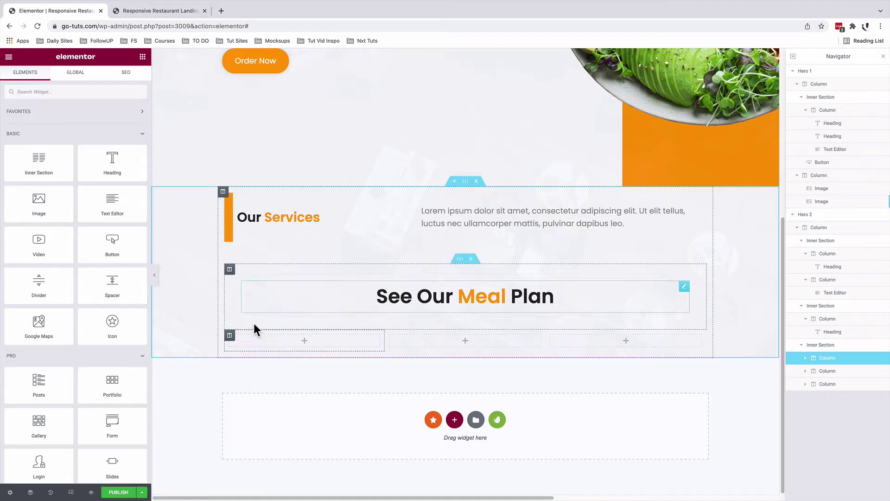
pyautogui.rightClick(223, 191)
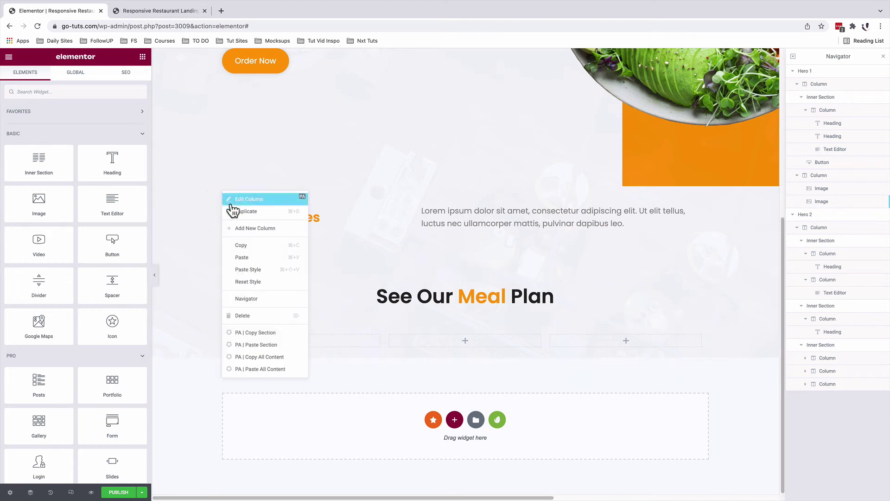
pyautogui.press('Escape')
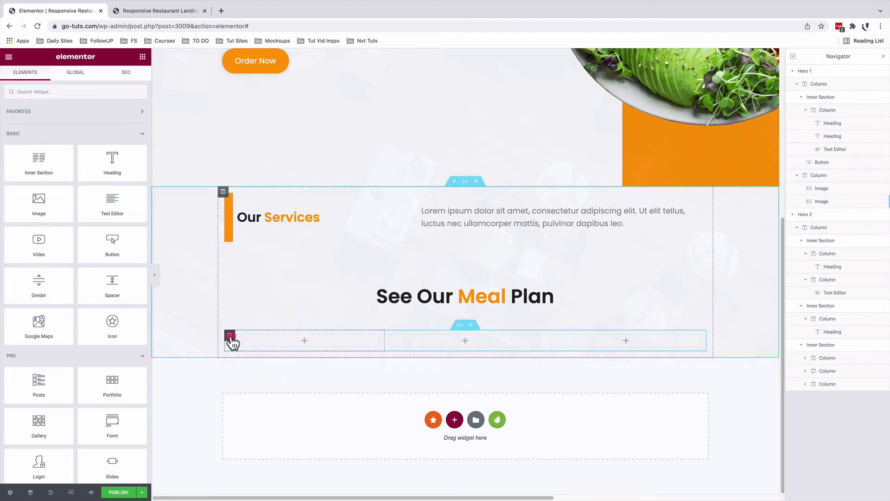
# Paste into the first column, then undo the paste and the extra nested column change.
pyautogui.click(230, 335)
pyautogui.rightClick(230, 339)
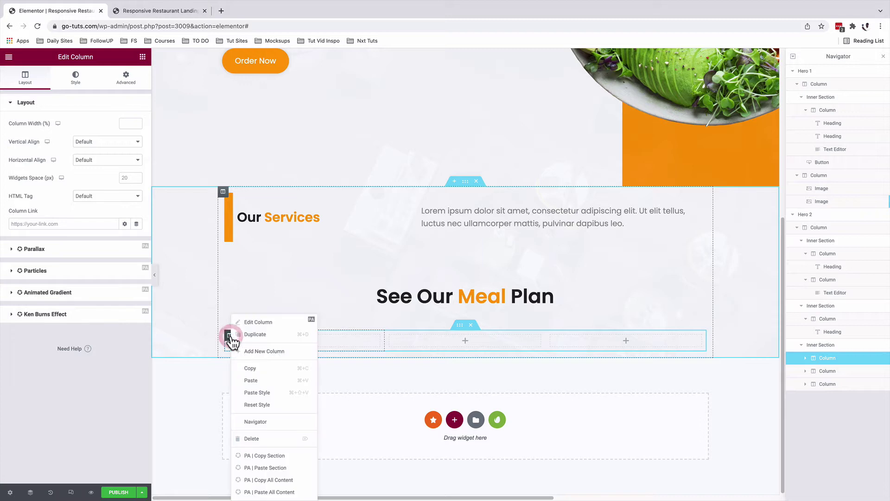
pyautogui.click(255, 380)
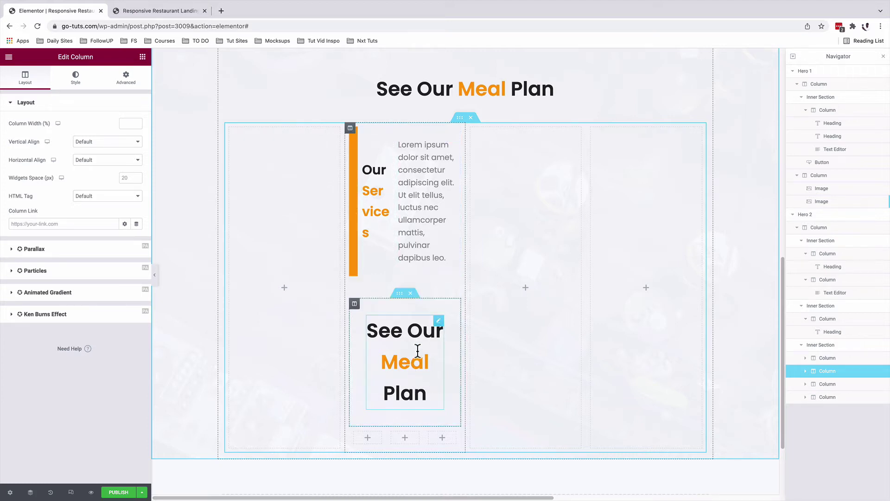
pyautogui.hotkey('ctrl', 'z')
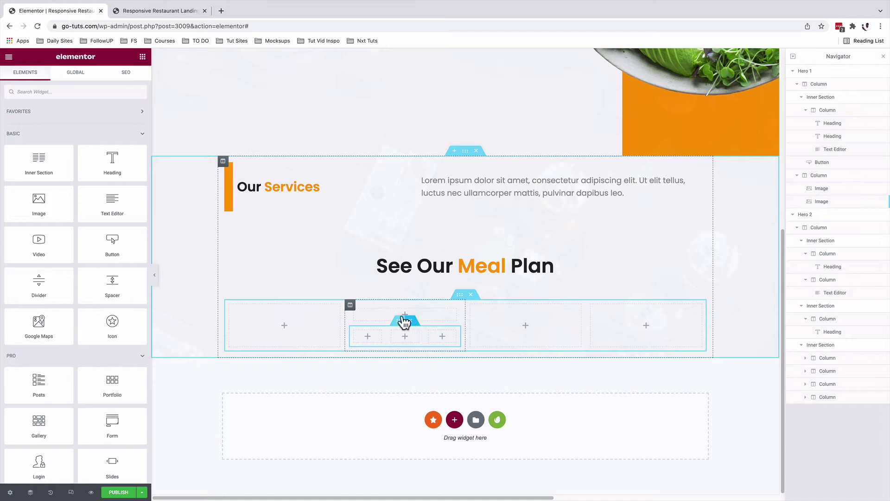
pyautogui.hotkey('ctrl', 'z')
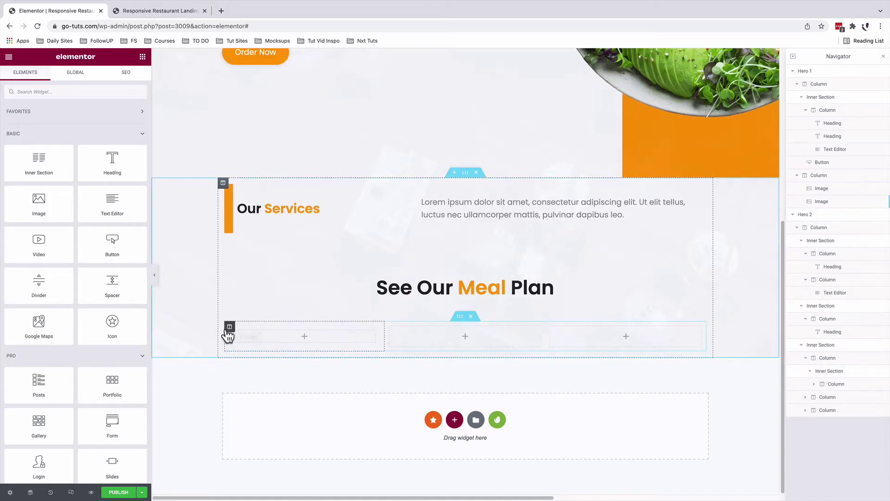
# Give the first column a classic background using the shrimp photo.
pyautogui.click(229, 327)
pyautogui.click(76, 78)
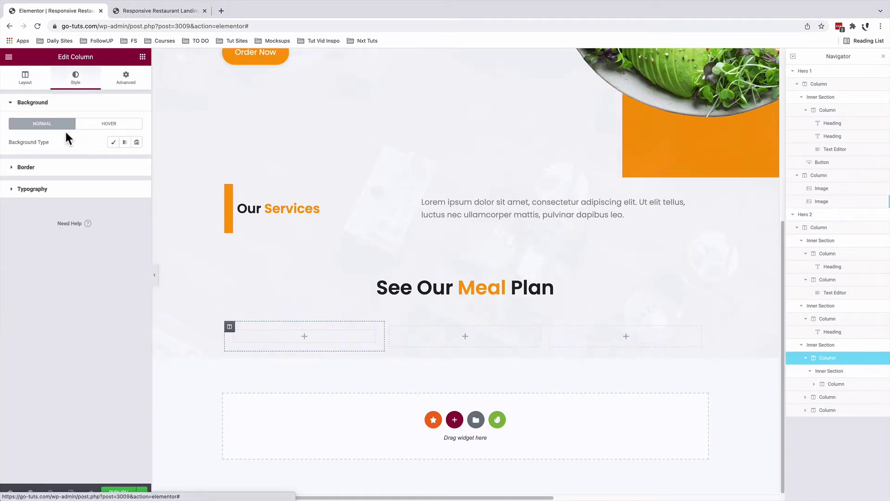
pyautogui.click(114, 142)
pyautogui.click(75, 215)
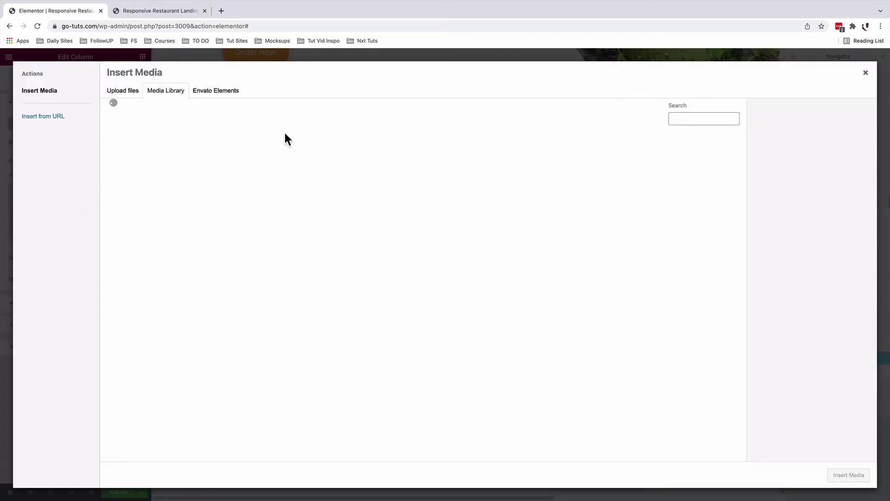
pyautogui.click(322, 156)
pyautogui.click(843, 477)
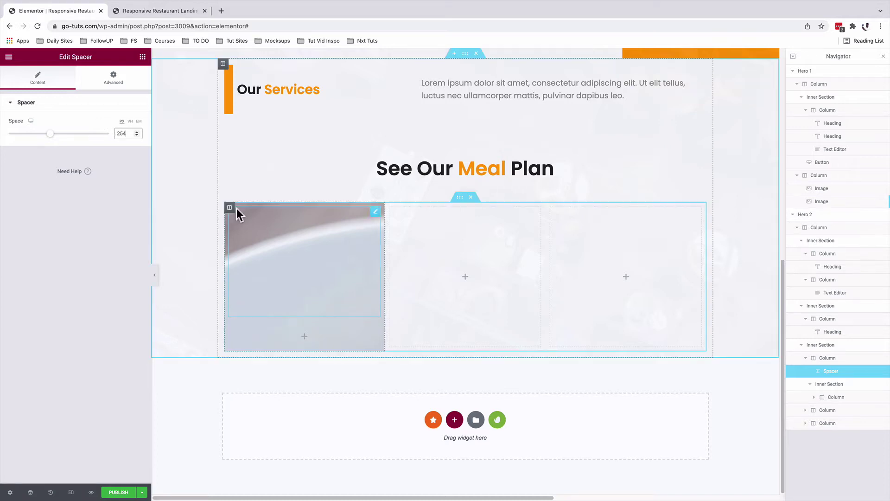
pyautogui.click(230, 208)
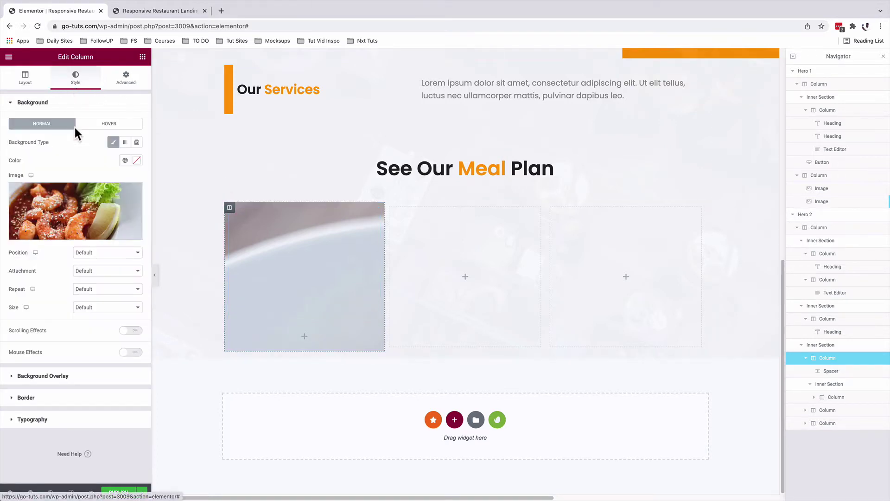
# Set the background position to Custom with X -15 and Y -76, and size Cover.
pyautogui.click(88, 254)
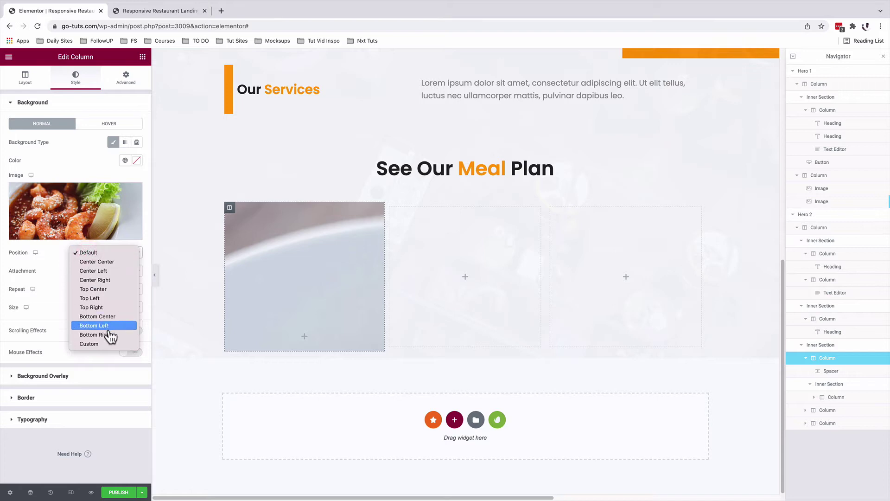
pyautogui.click(102, 343)
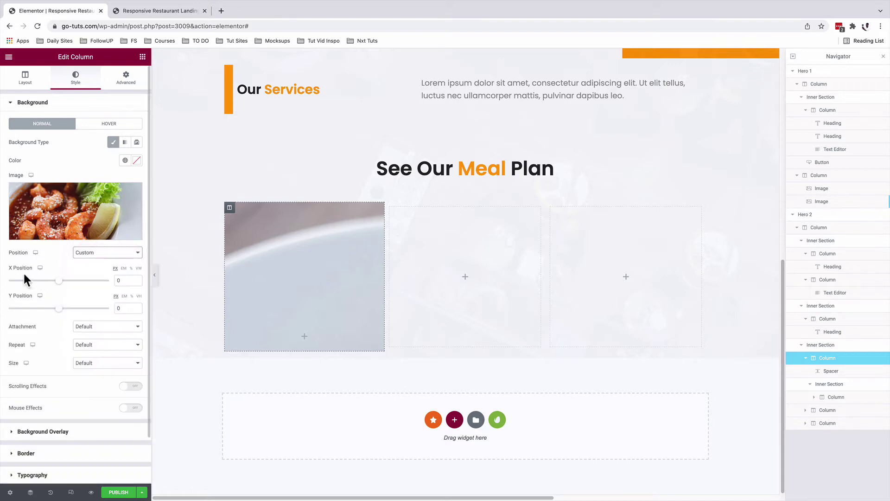
pyautogui.doubleClick(119, 280)
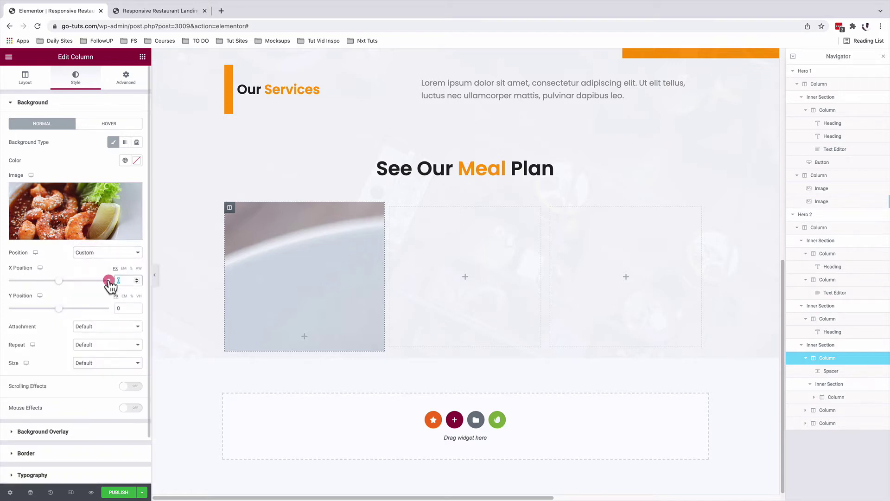
pyautogui.write('15')
pyautogui.click(117, 280)
pyautogui.write('-')
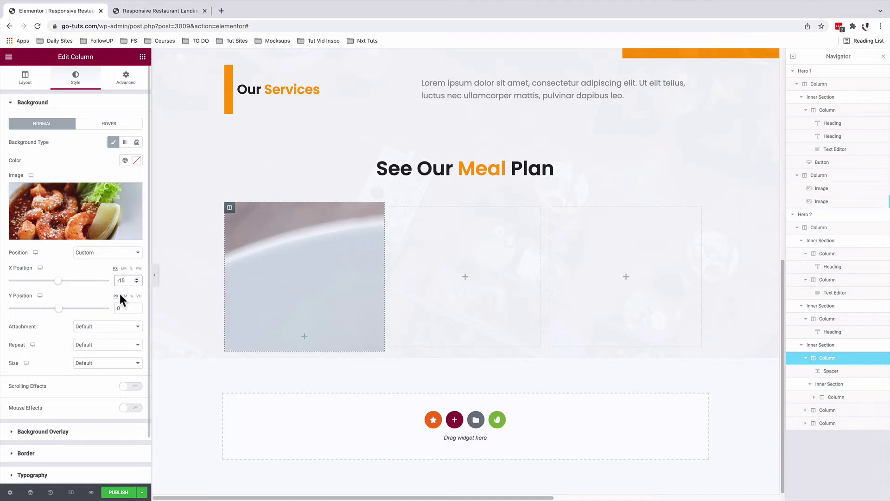
pyautogui.doubleClick(121, 308)
pyautogui.write('-76')
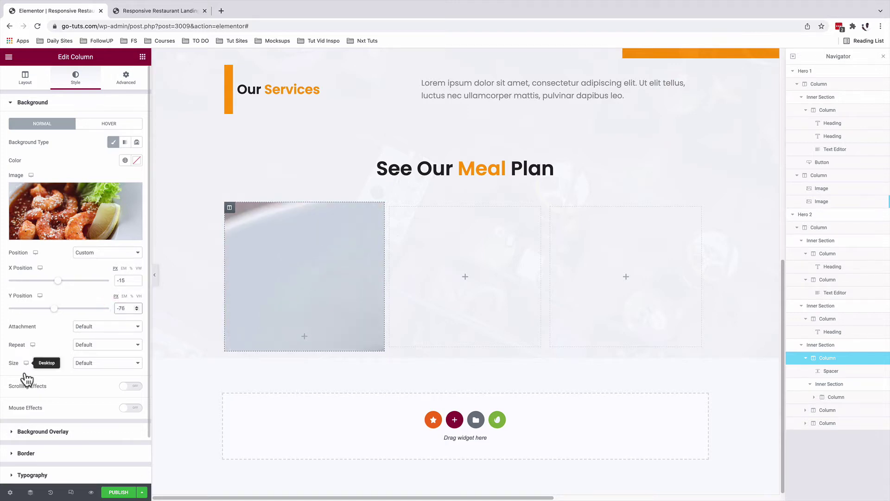
pyautogui.click(89, 363)
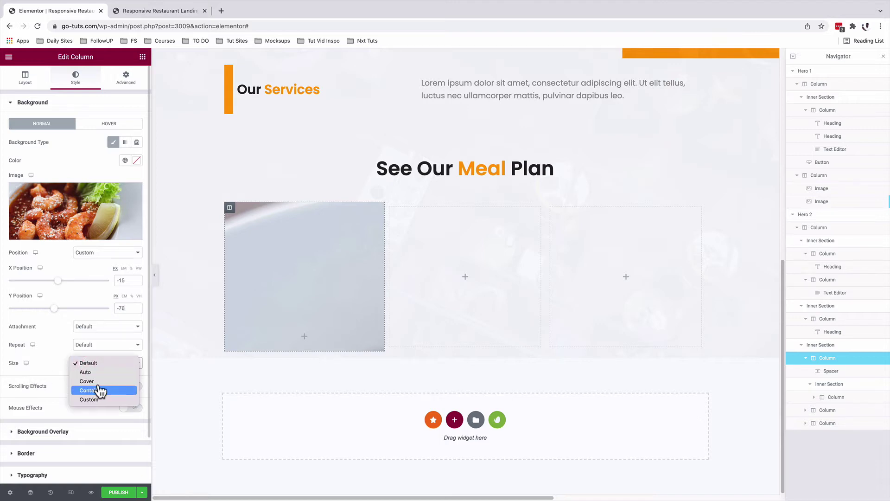
pyautogui.click(98, 382)
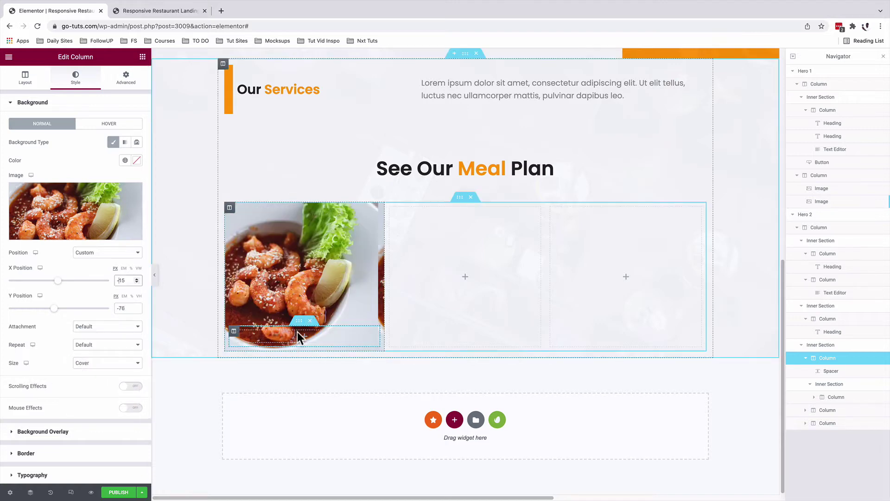
pyautogui.click(299, 322)
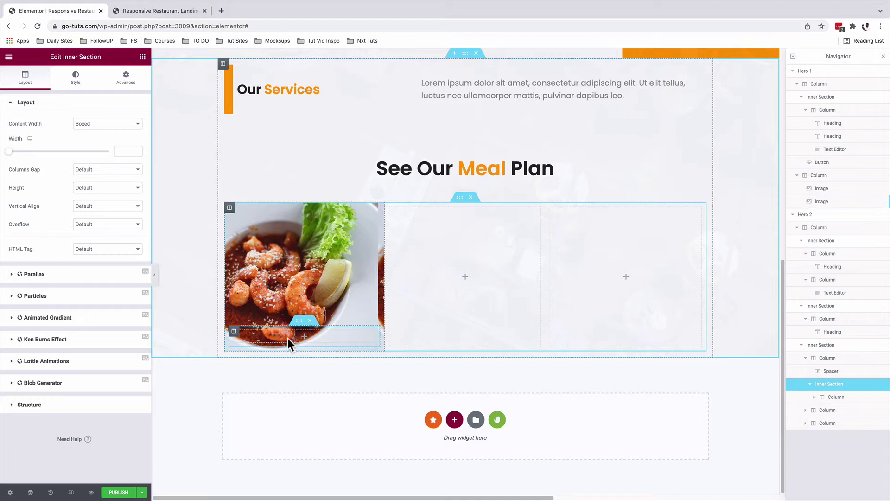
# Add a heading, a text paragraph and an icon list inside the nested inner section.
pyautogui.click(142, 56)
pyautogui.moveTo(108, 164); pyautogui.dragTo(276, 335)
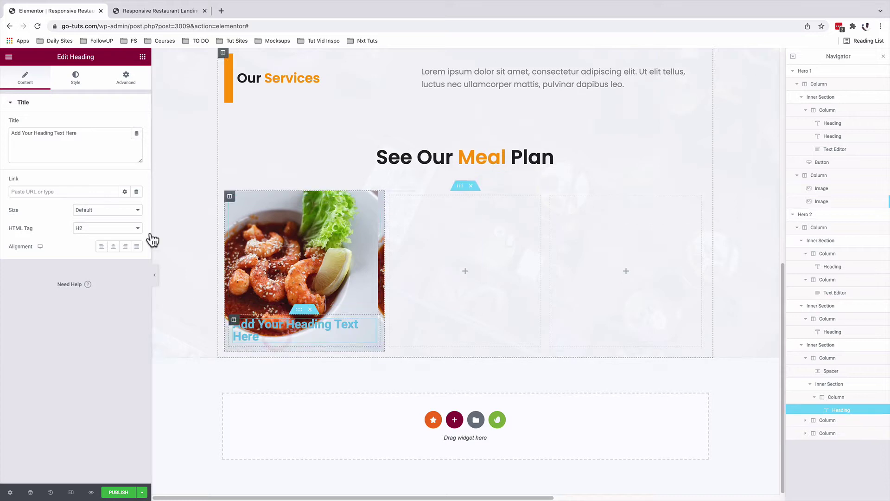
pyautogui.click(142, 57)
pyautogui.moveTo(111, 208); pyautogui.dragTo(279, 339)
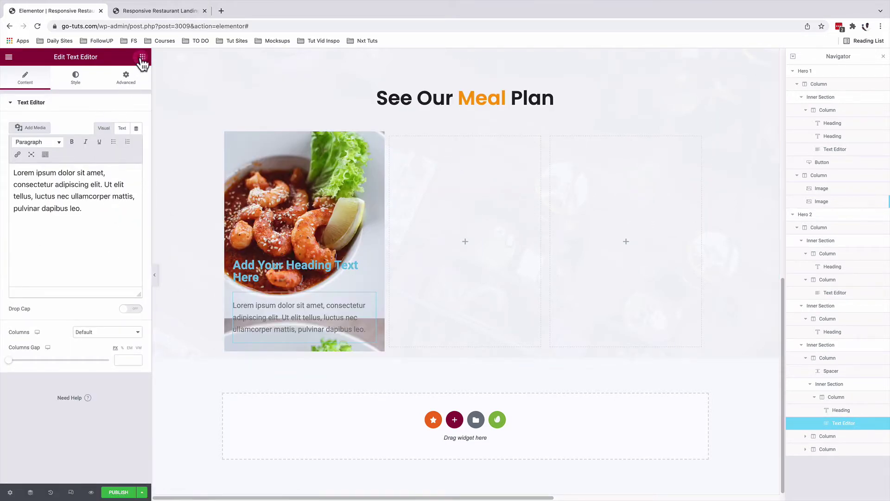
pyautogui.click(142, 57)
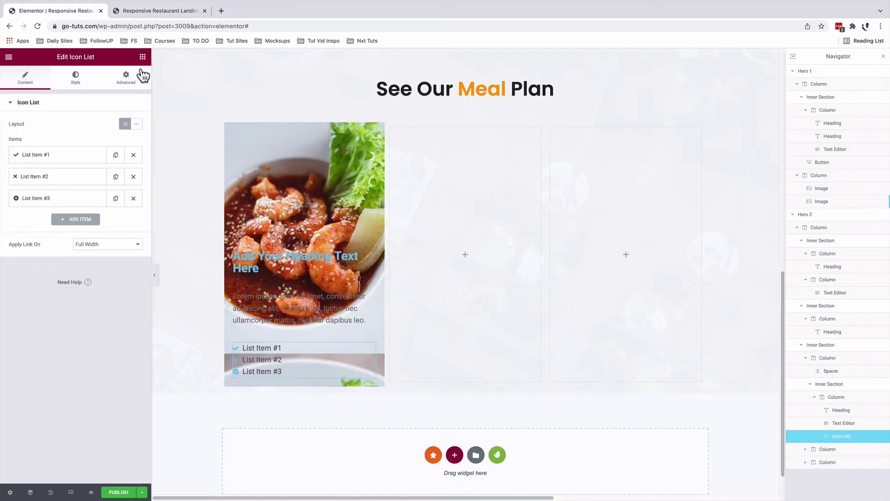
pyautogui.click(142, 57)
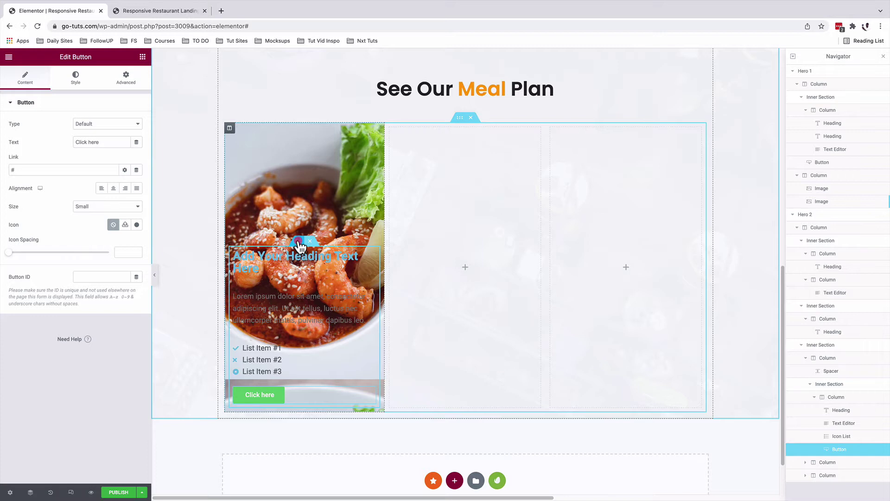
pyautogui.click(299, 242)
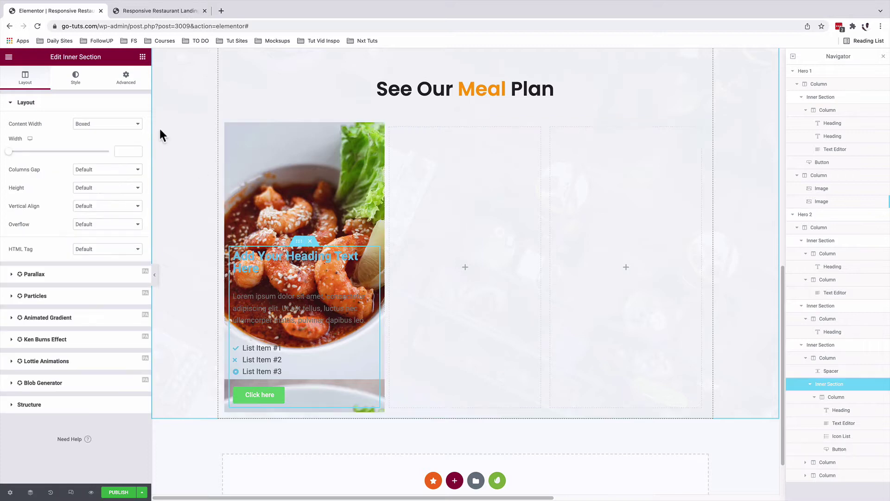
# Give the inner section a classic orange background.
pyautogui.click(76, 81)
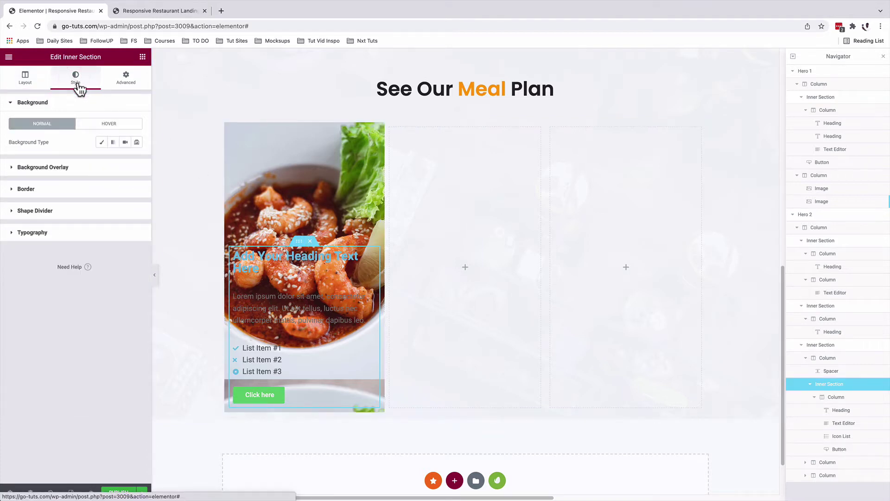
pyautogui.click(102, 142)
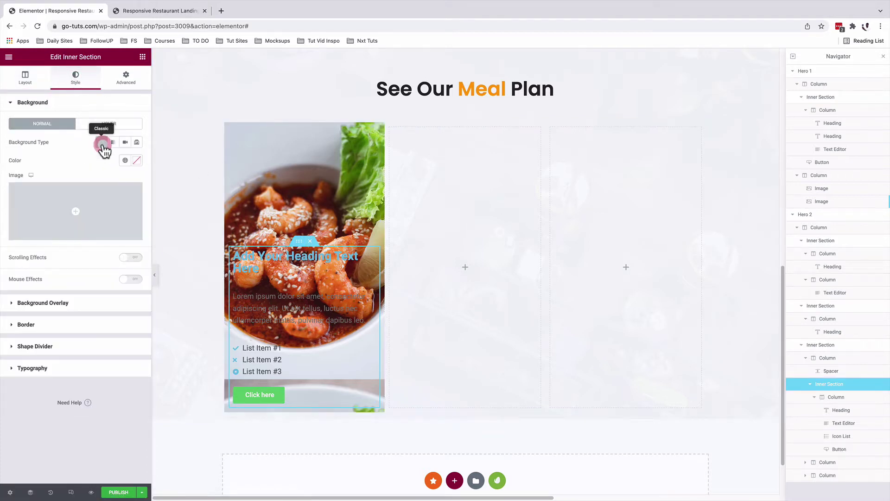
pyautogui.click(125, 160)
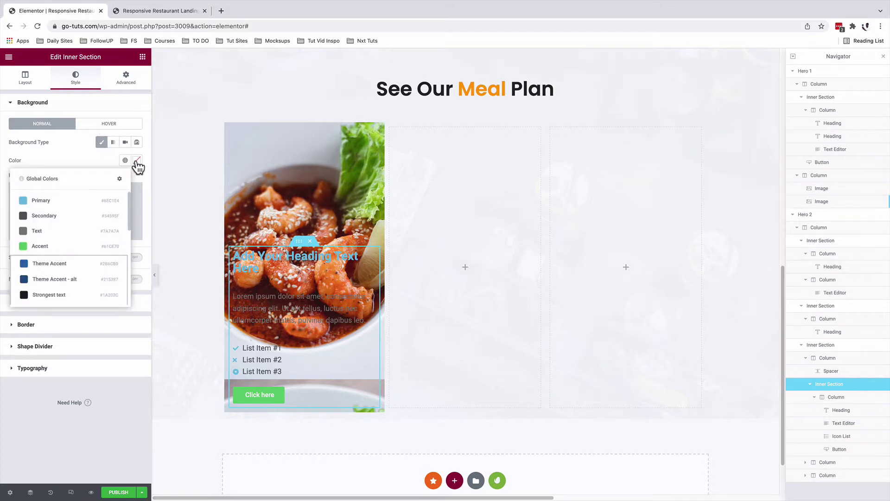
pyautogui.click(137, 161)
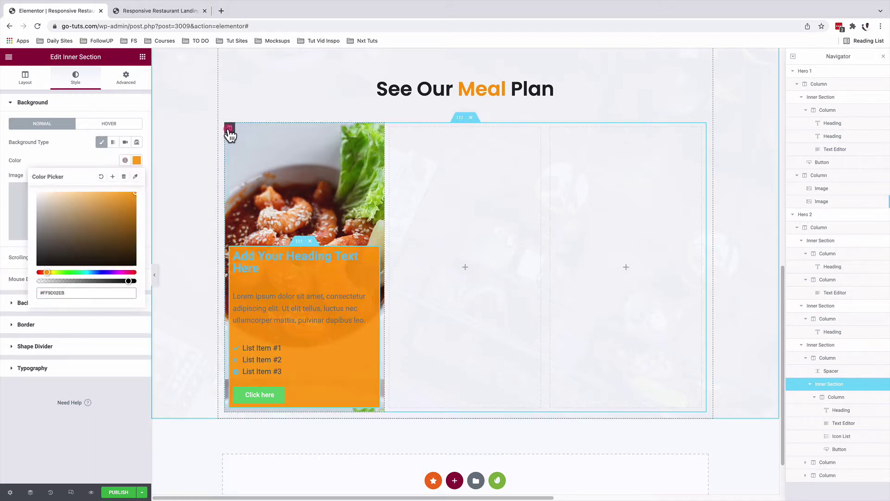
# Set the card column padding to 0, the nested column padding to 20, and column width to 38%.
pyautogui.click(229, 128)
pyautogui.click(125, 78)
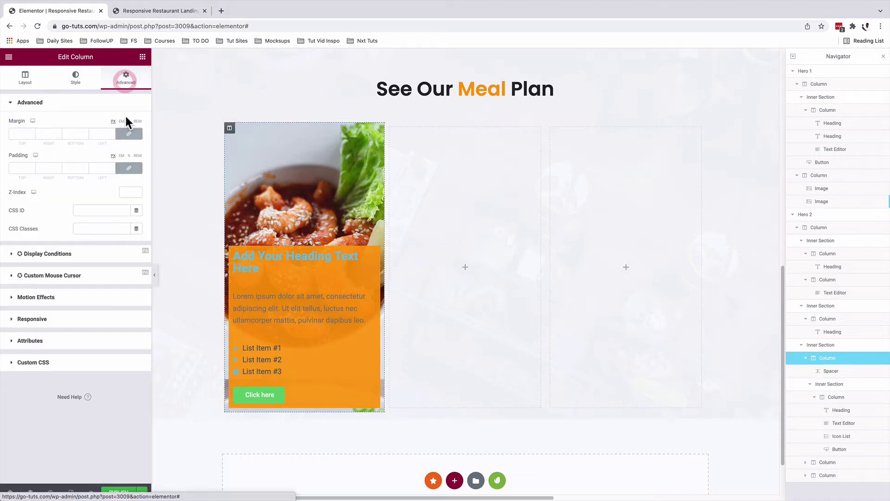
pyautogui.click(128, 169)
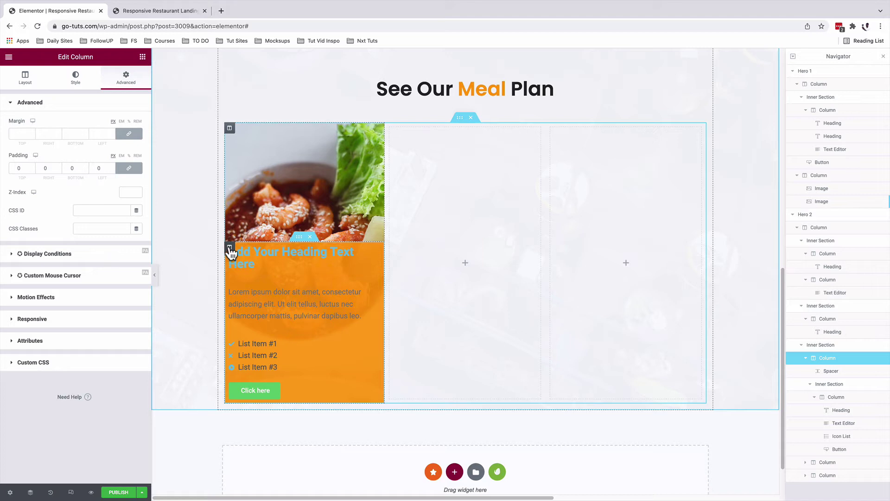
pyautogui.click(230, 250)
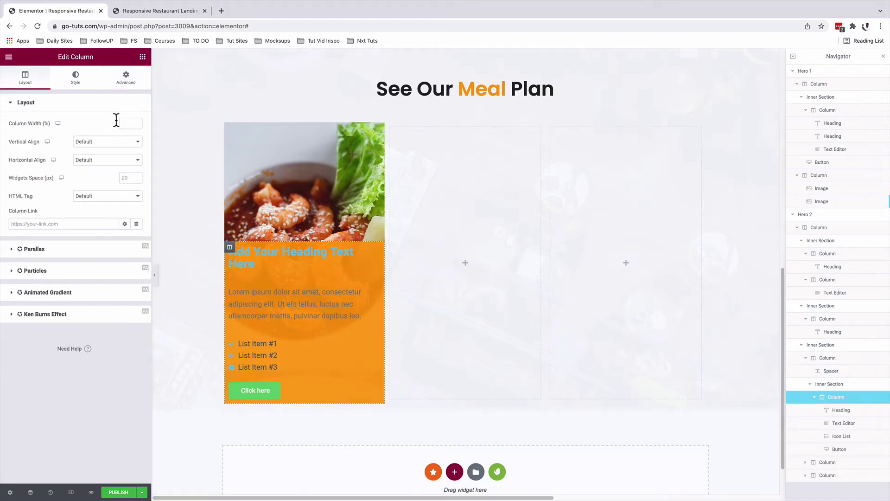
pyautogui.click(126, 79)
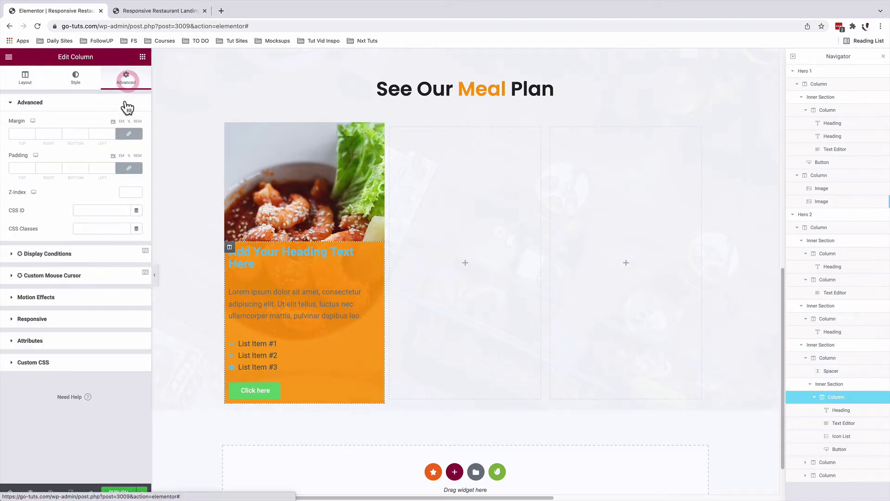
pyautogui.click(20, 169)
pyautogui.write('20')
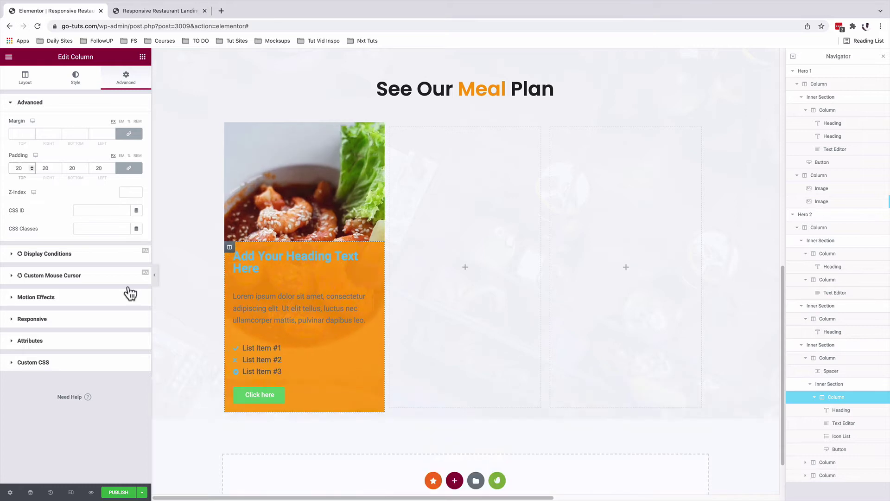
pyautogui.click(229, 130)
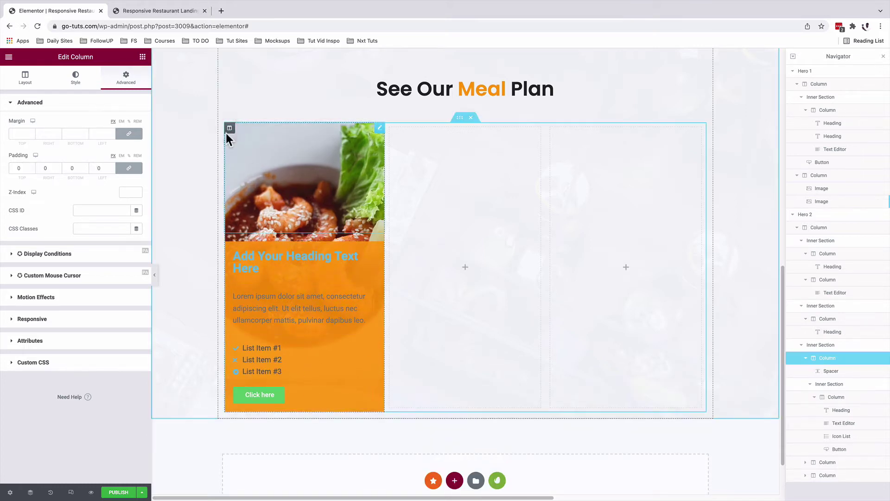
pyautogui.write('38')
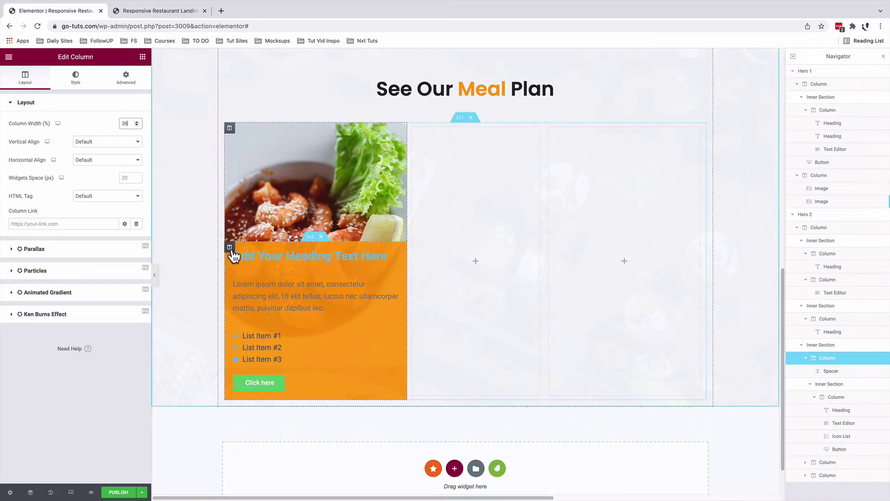
# Change the card heading text to 'Spicy Curry.'.
pyautogui.click(393, 256)
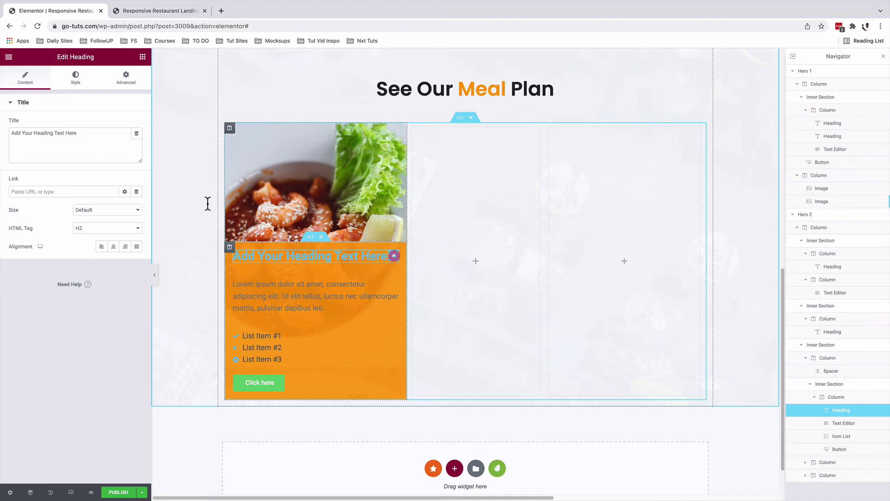
pyautogui.moveTo(84, 134); pyautogui.dragTo(6, 133)
pyautogui.write('Spicy Curry.')
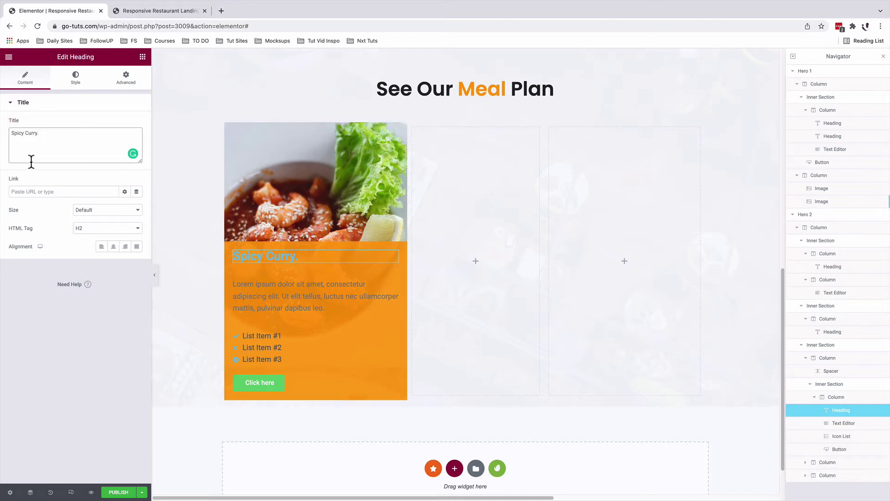
# Make the heading white (#FFFFFF) and apply the Popins 45 global font style.
pyautogui.click(75, 80)
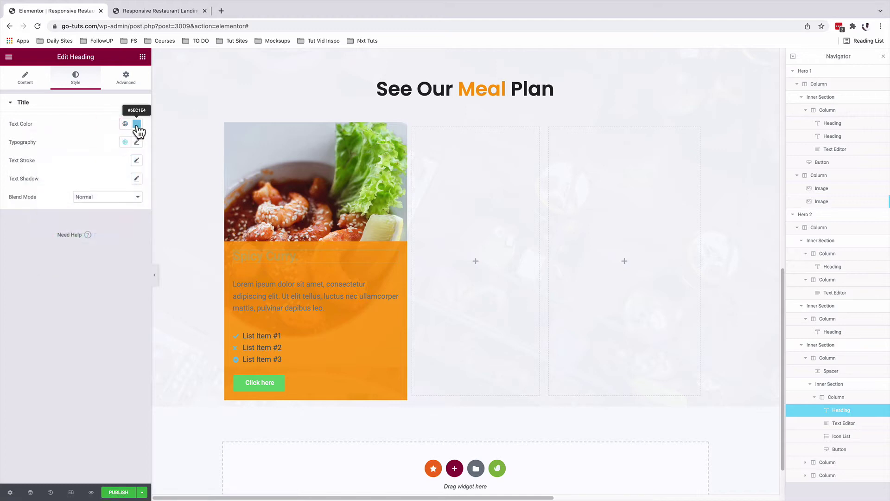
pyautogui.click(137, 124)
pyautogui.write('#FFFFFF')
pyautogui.click(53, 120)
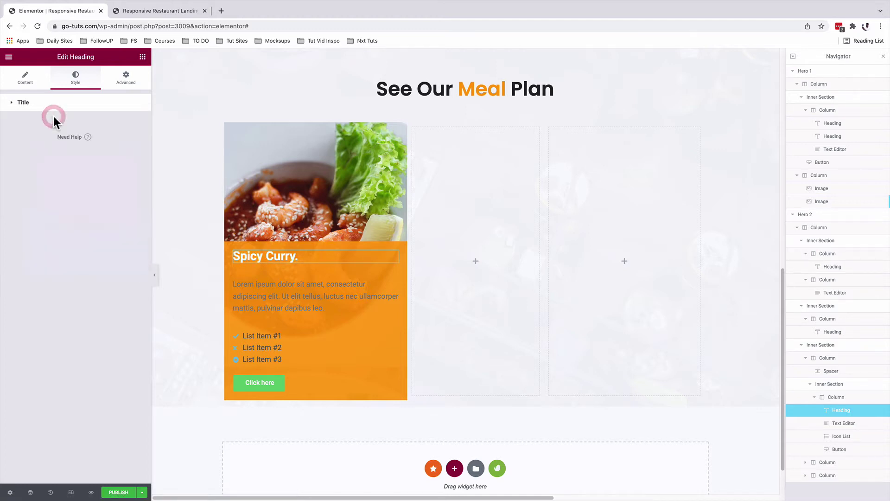
pyautogui.click(125, 142)
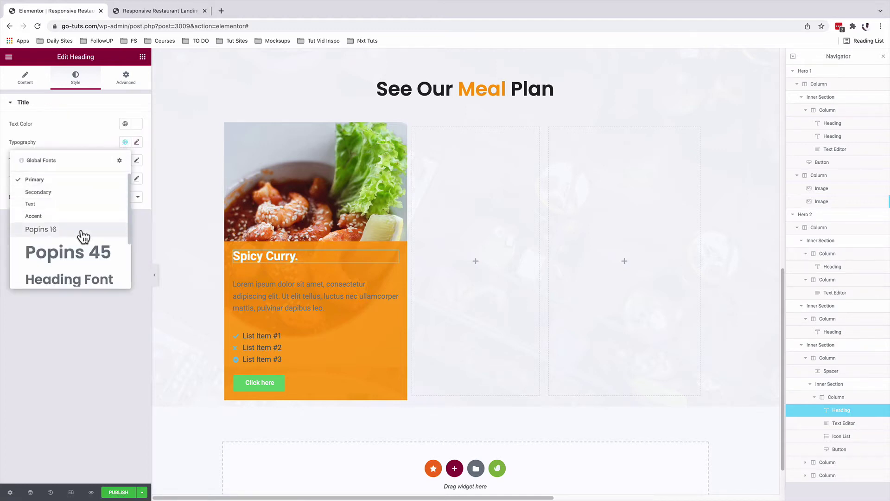
pyautogui.click(74, 251)
# Make the card paragraph white and apply the Content Text global font.
pyautogui.click(392, 301)
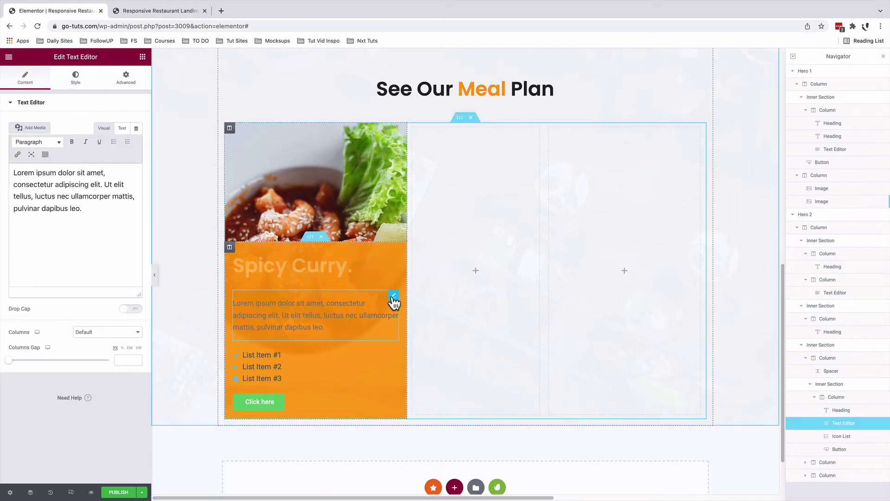
pyautogui.click(75, 77)
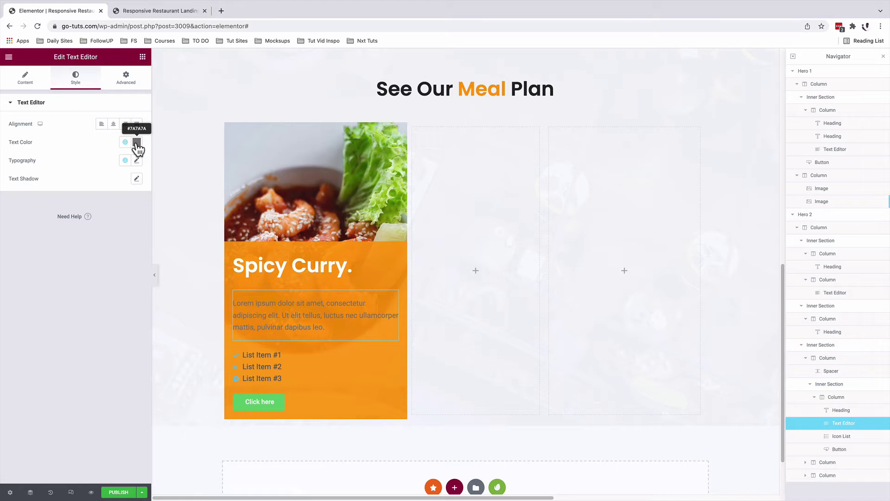
pyautogui.click(137, 142)
pyautogui.moveTo(59, 183); pyautogui.dragTo(13, 166)
pyautogui.click(37, 138)
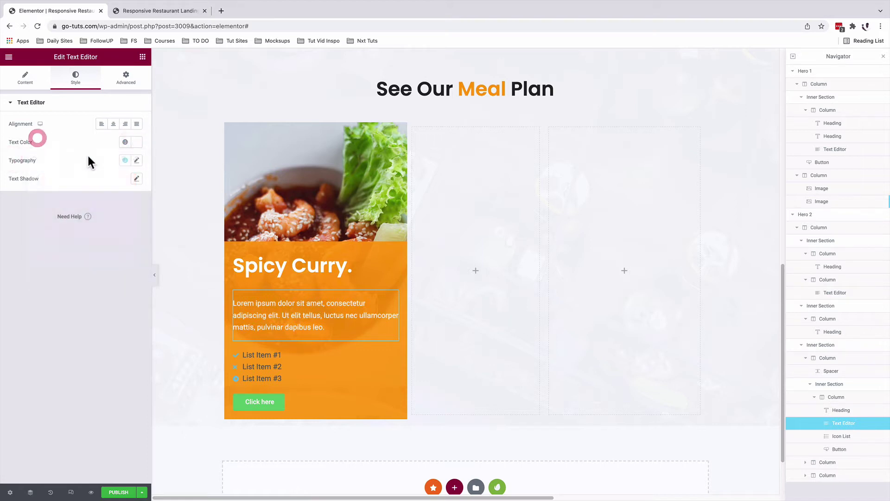
pyautogui.click(125, 160)
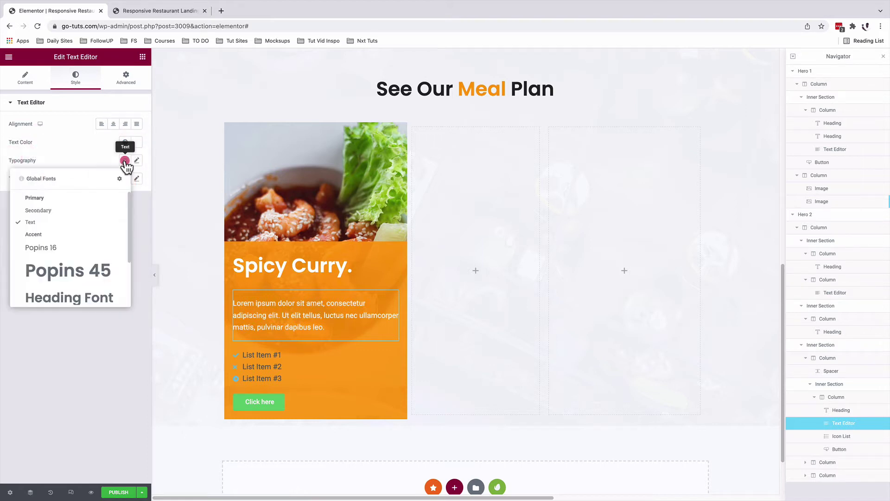
pyautogui.scroll(-2, 78, 252)
pyautogui.click(72, 252)
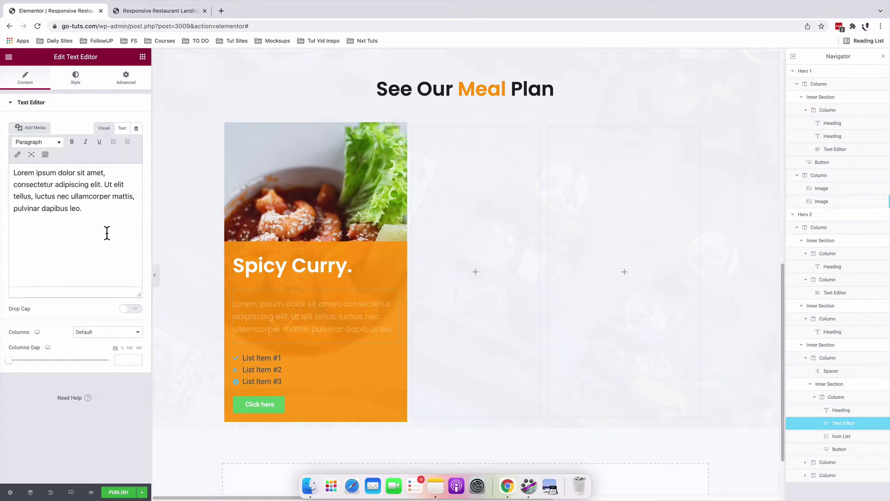
# Replace the paragraph's Lorem ipsum with the Humblebrag sample copy.
pyautogui.press('super+a')
pyautogui.write('Humblebrag la croix, pok pok aesthetic fam flexitarian wayfarers health goth.')
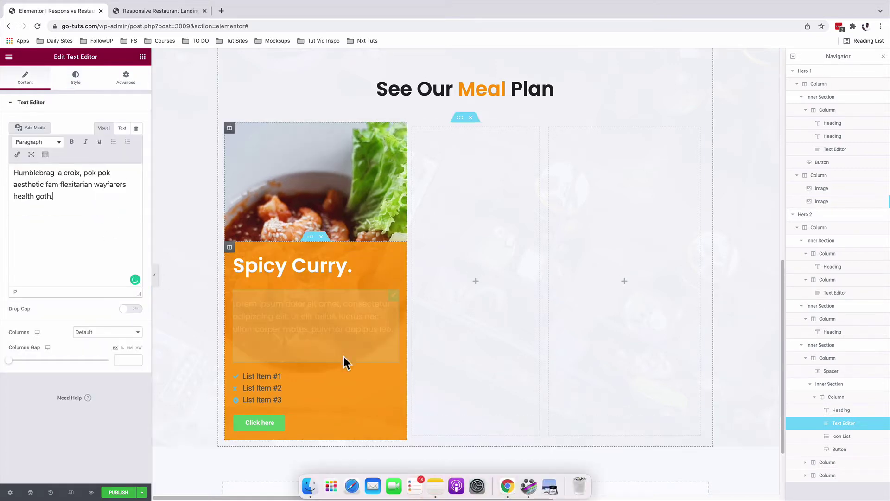
pyautogui.click(394, 358)
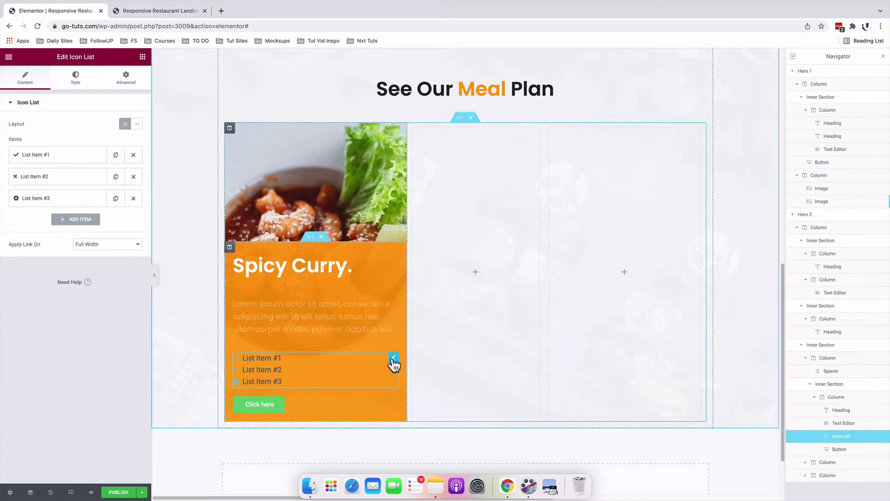
# Keep one list item, reading '12:00 to 17:00', and give it a clock icon.
pyautogui.click(133, 199)
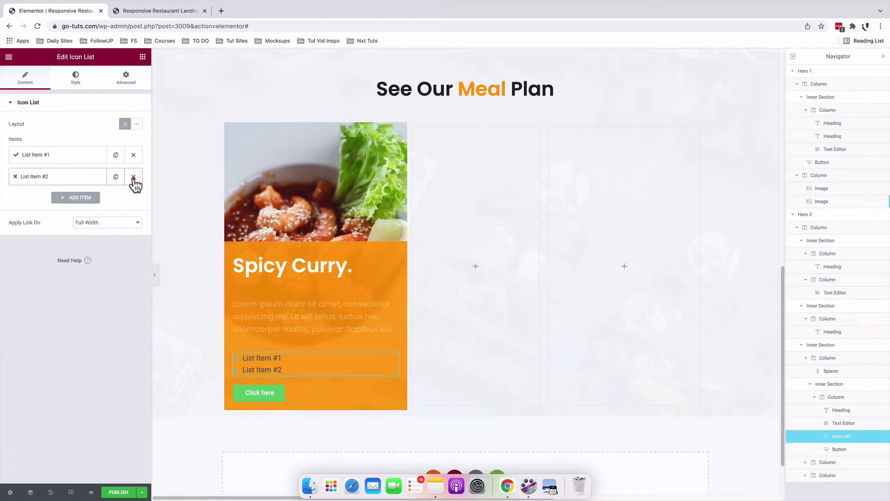
pyautogui.click(133, 177)
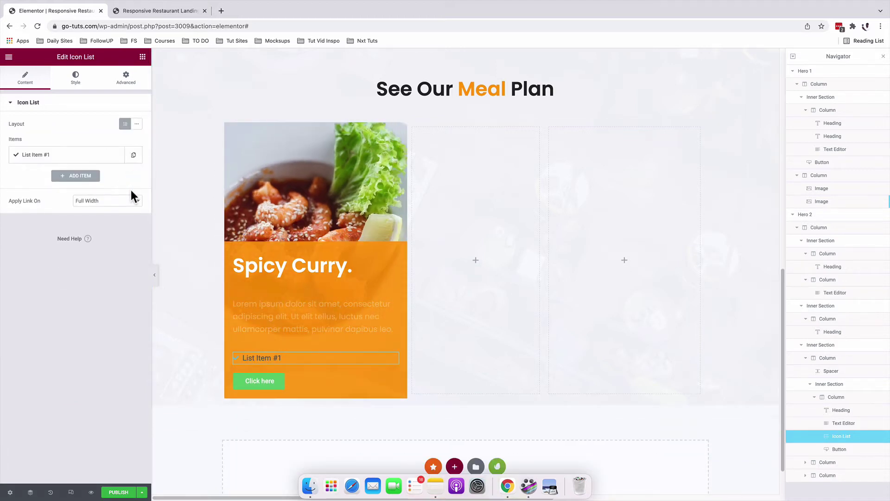
pyautogui.click(72, 160)
pyautogui.tripleClick(76, 185)
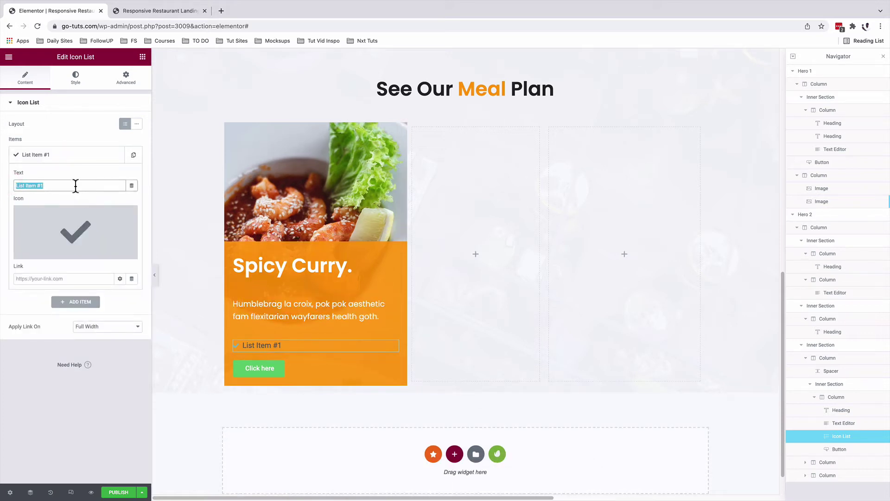
pyautogui.click(76, 186)
pyautogui.tripleClick(76, 186)
pyautogui.write('12:00 to 17:00')
pyautogui.click(70, 234)
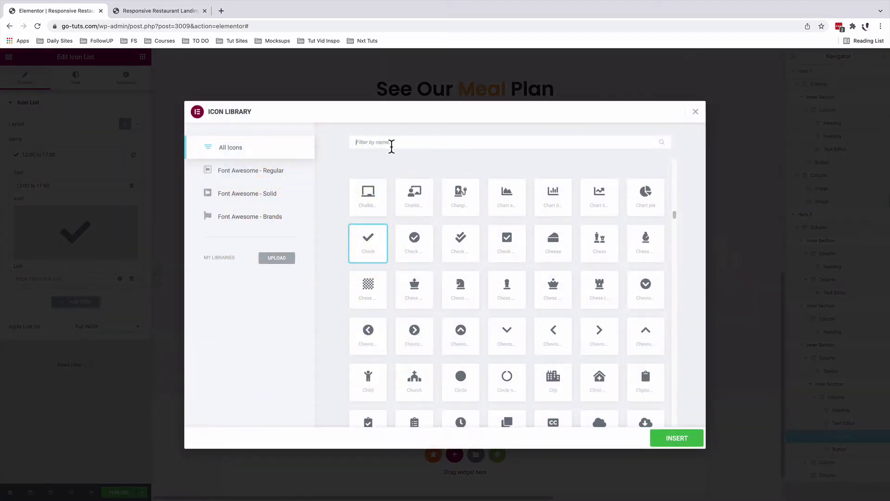
pyautogui.click(392, 146)
pyautogui.write('c')
# Make the list icon and text white and apply the Content Text font.
pyautogui.click(74, 87)
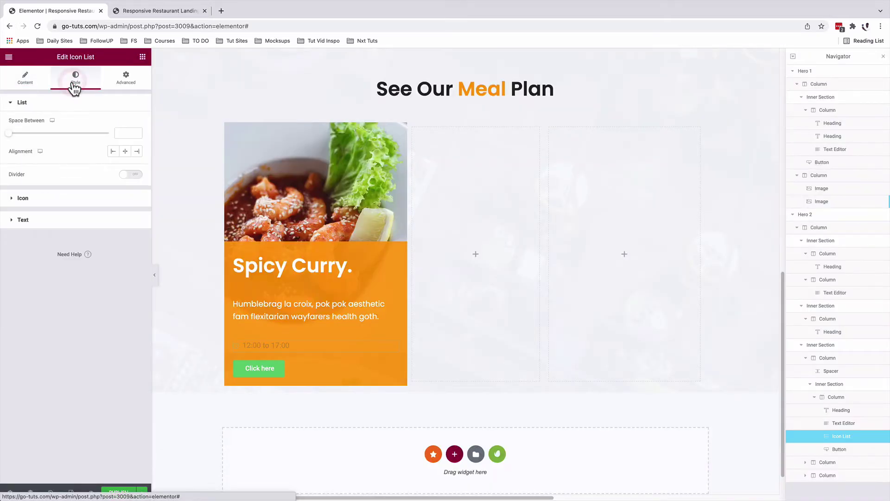
pyautogui.click(43, 202)
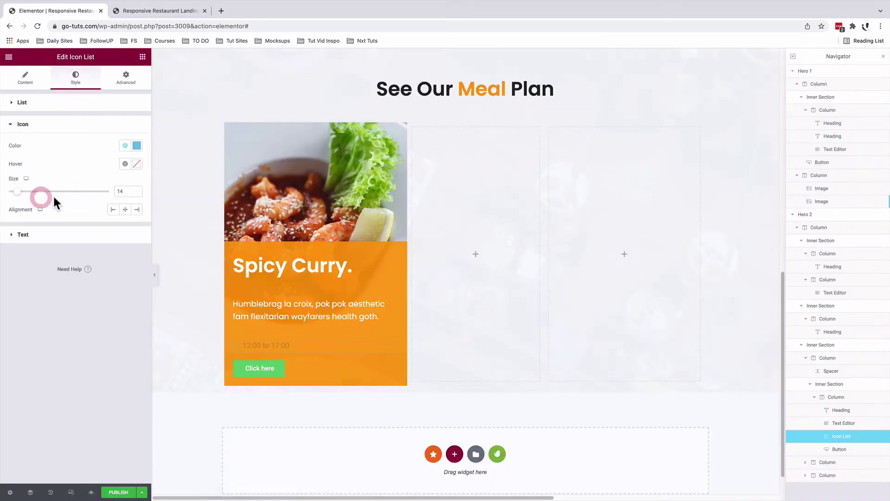
pyautogui.click(136, 145)
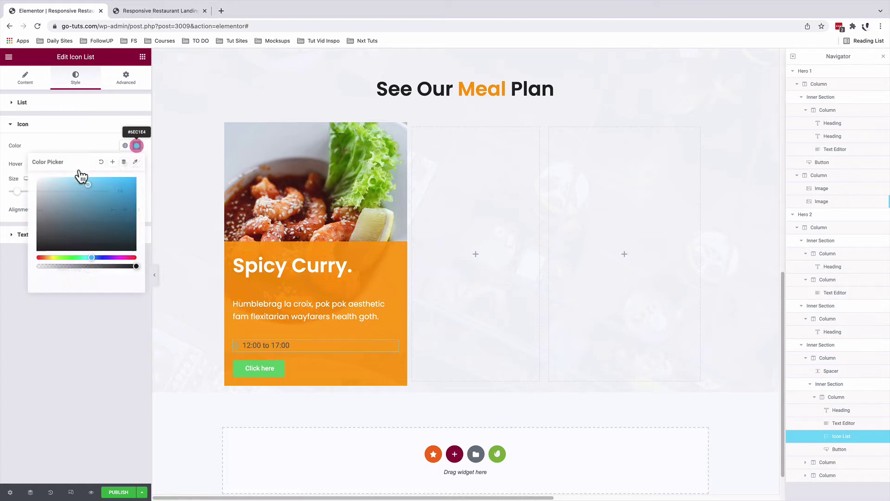
pyautogui.moveTo(80, 175); pyautogui.dragTo(26, 169)
pyautogui.click(22, 234)
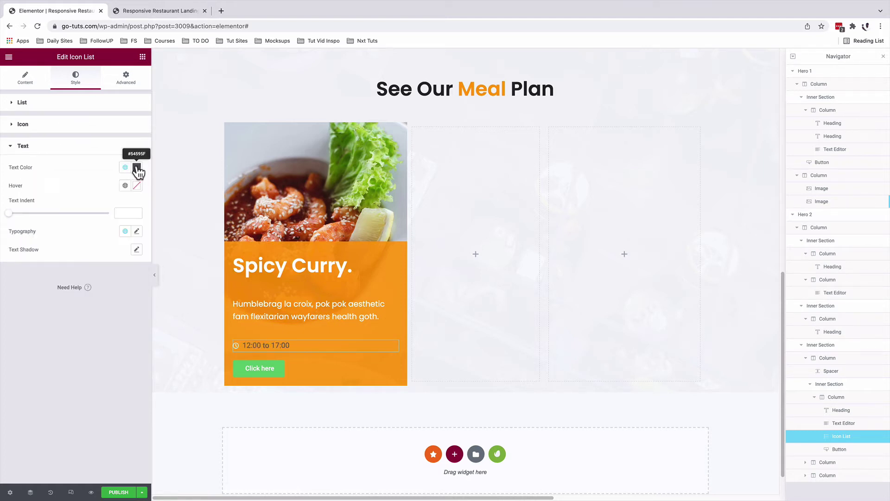
pyautogui.click(137, 167)
pyautogui.moveTo(88, 200); pyautogui.dragTo(23, 186)
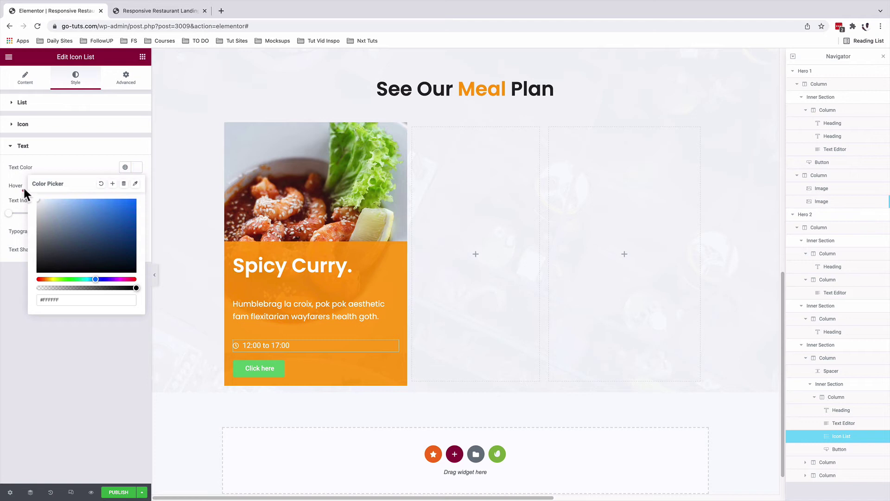
pyautogui.click(66, 169)
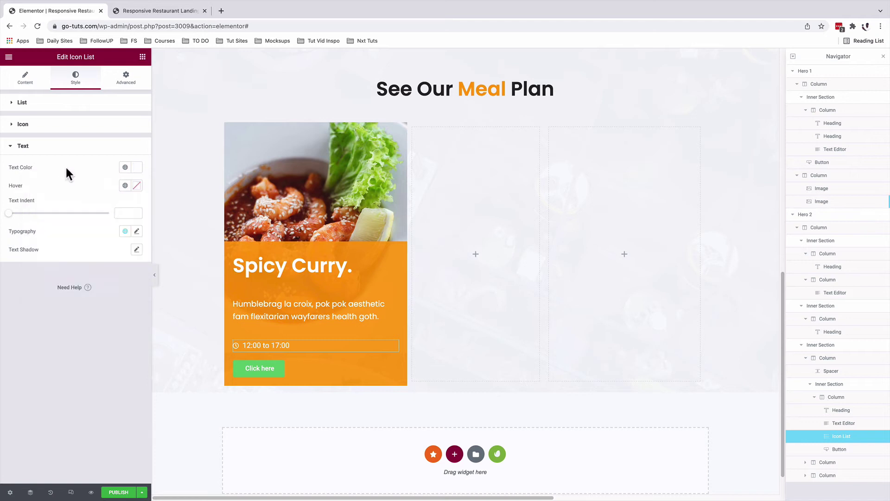
pyautogui.click(125, 232)
pyautogui.scroll(-3, 82, 297)
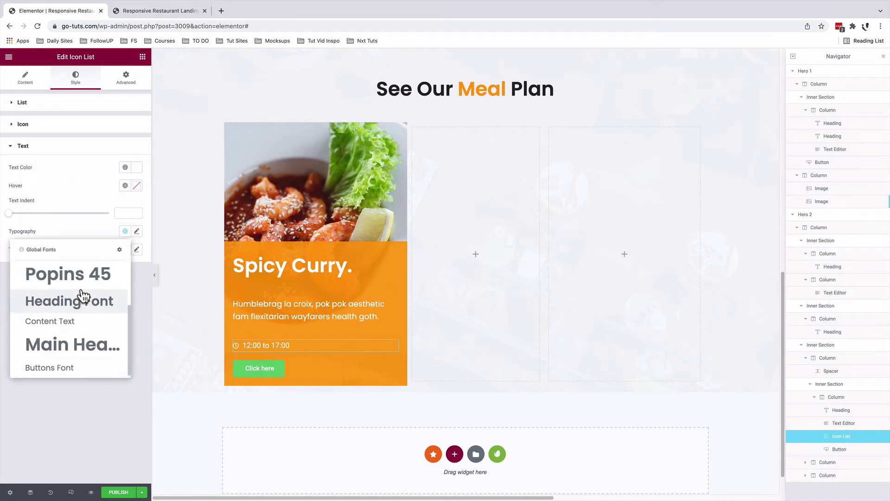
pyautogui.click(72, 322)
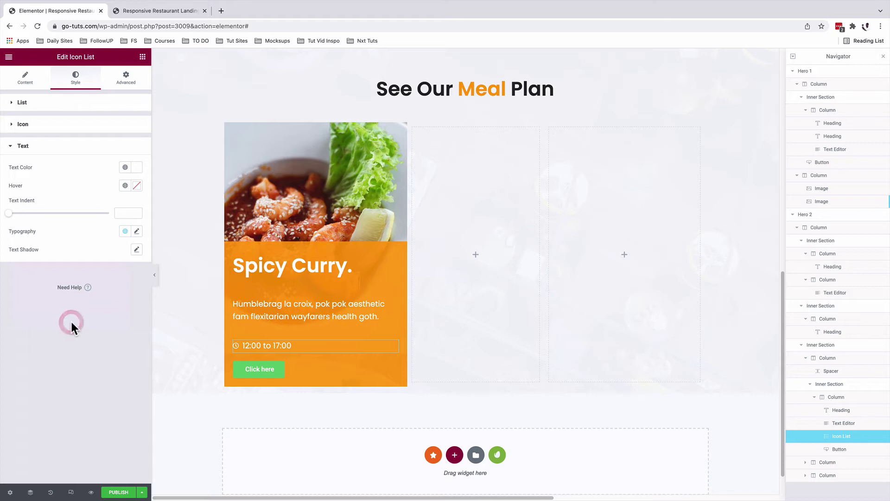
# Set the icon list width to Inline (auto).
pyautogui.click(127, 80)
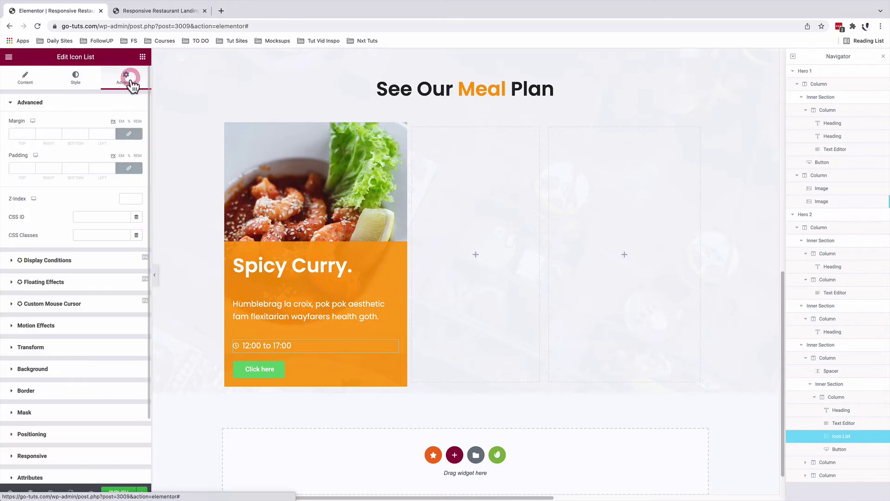
pyautogui.click(45, 435)
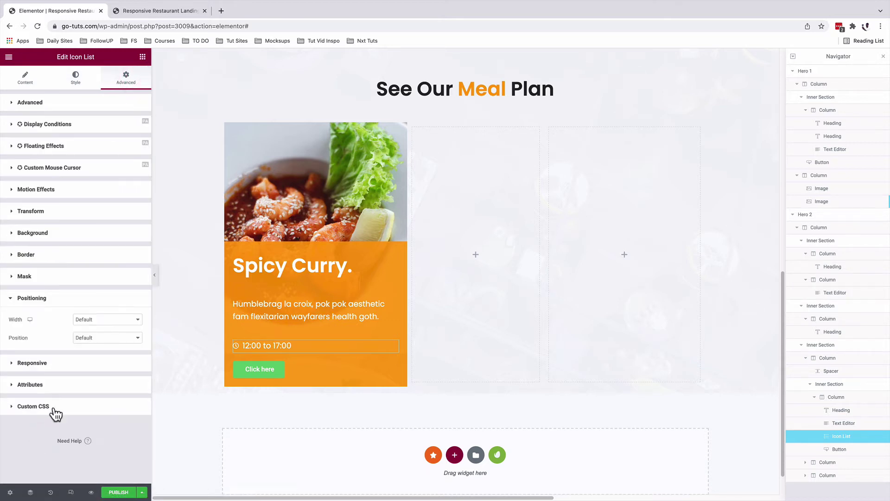
pyautogui.click(84, 325)
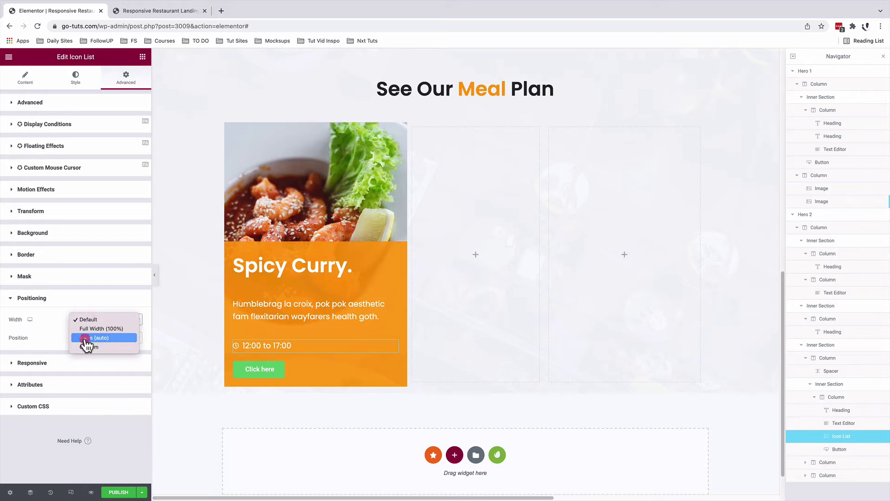
pyautogui.click(86, 342)
pyautogui.click(342, 360)
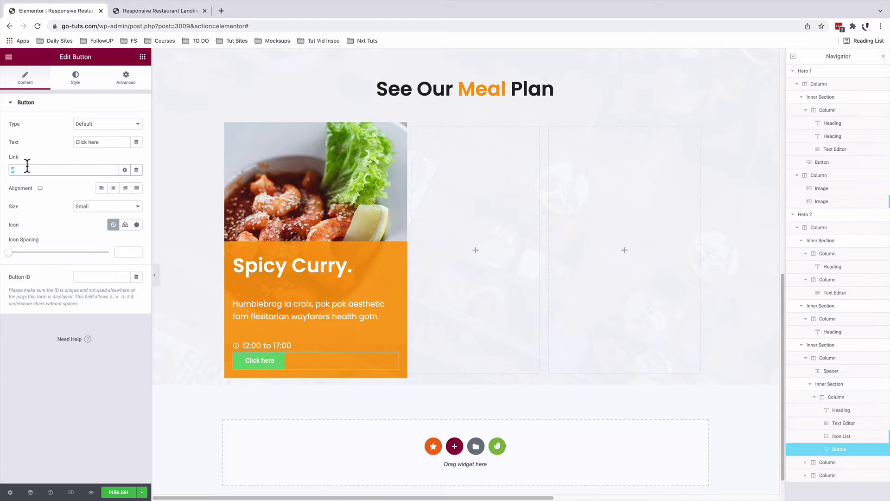
# Relabel the button 'Order Now' and set its size to Medium.
pyautogui.tripleClick(103, 144)
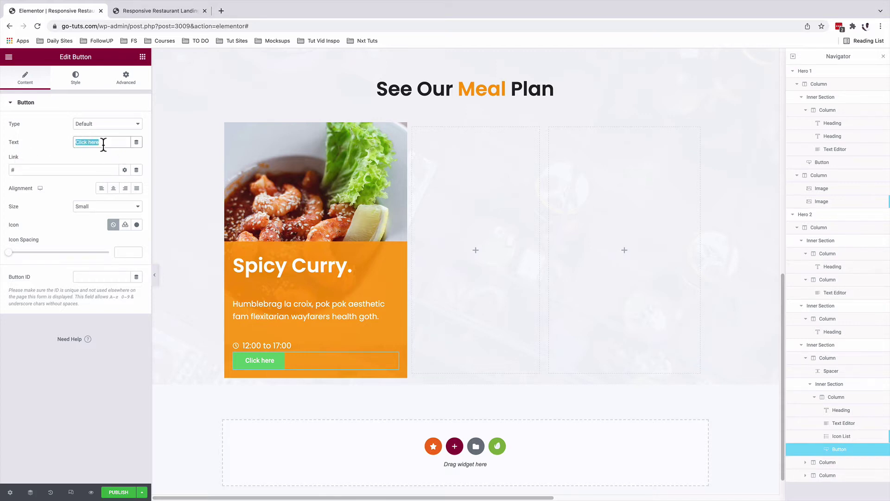
pyautogui.write('Order Now')
pyautogui.click(88, 207)
pyautogui.click(89, 212)
pyautogui.moveTo(26, 170); pyautogui.dragTo(6, 168)
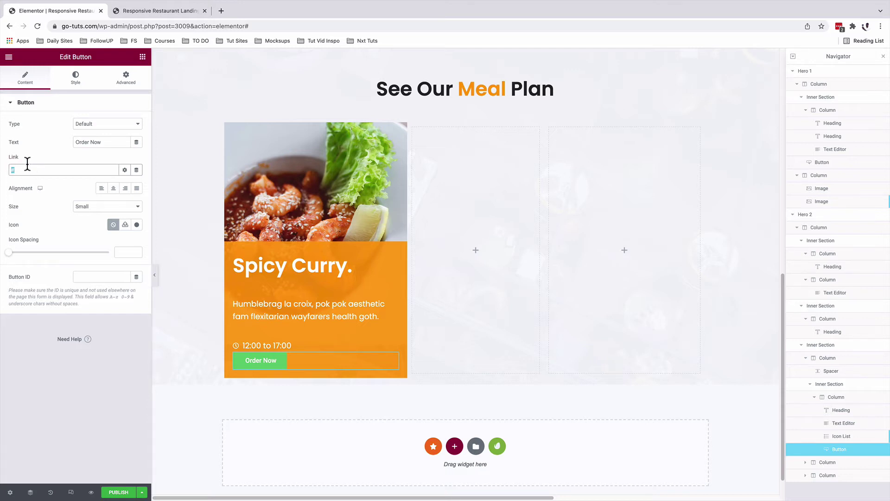
pyautogui.click(86, 207)
pyautogui.click(86, 207)
pyautogui.click(86, 210)
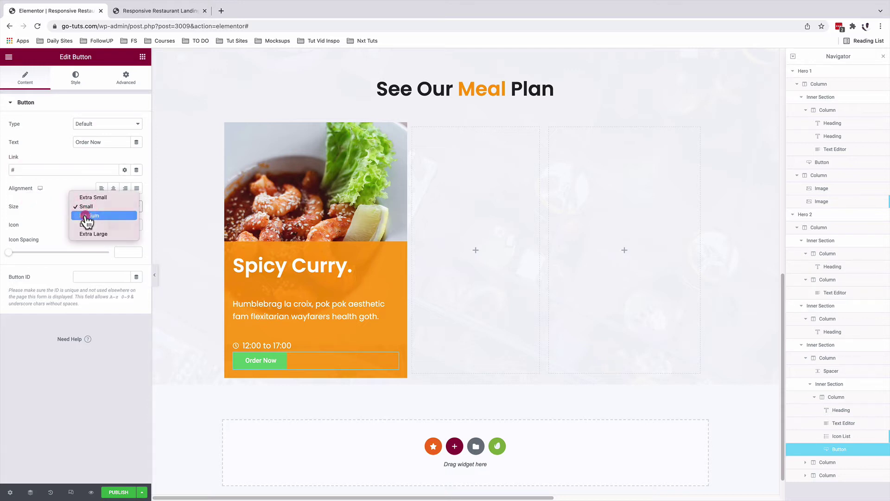
pyautogui.click(87, 216)
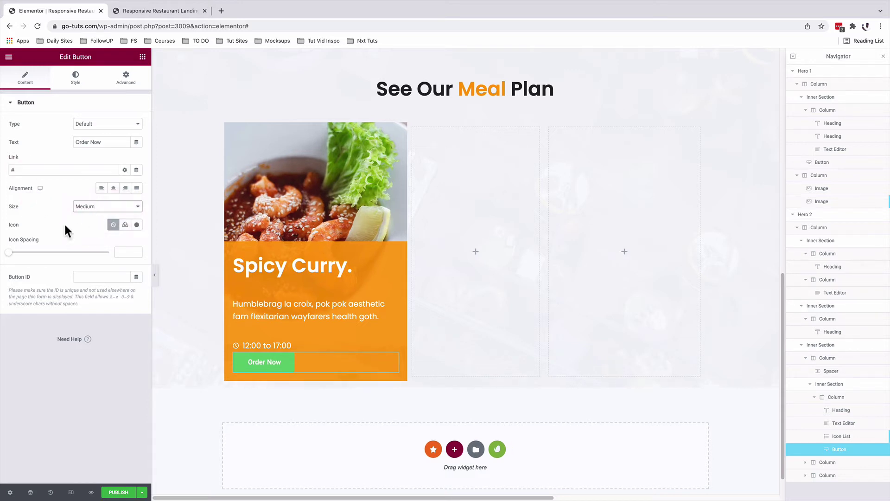
# Add the right-arrow icon to the button, positioned after the text.
pyautogui.click(136, 225)
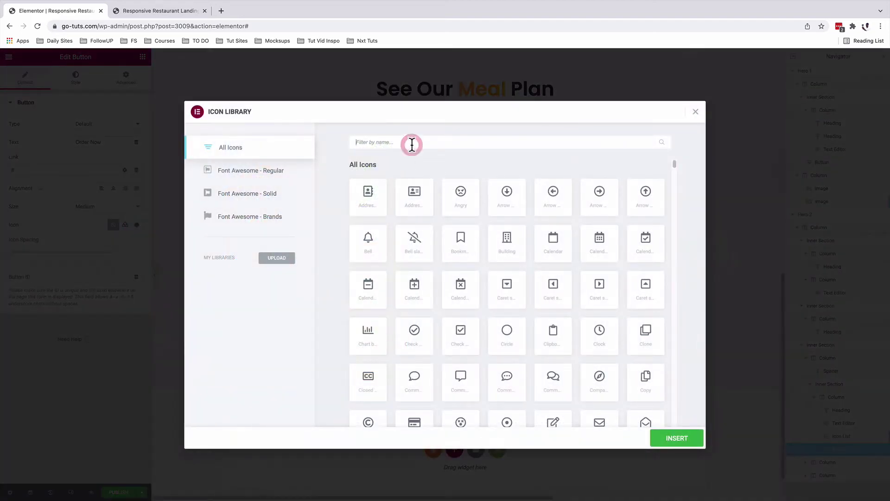
pyautogui.click(412, 145)
pyautogui.write('arro')
pyautogui.click(370, 292)
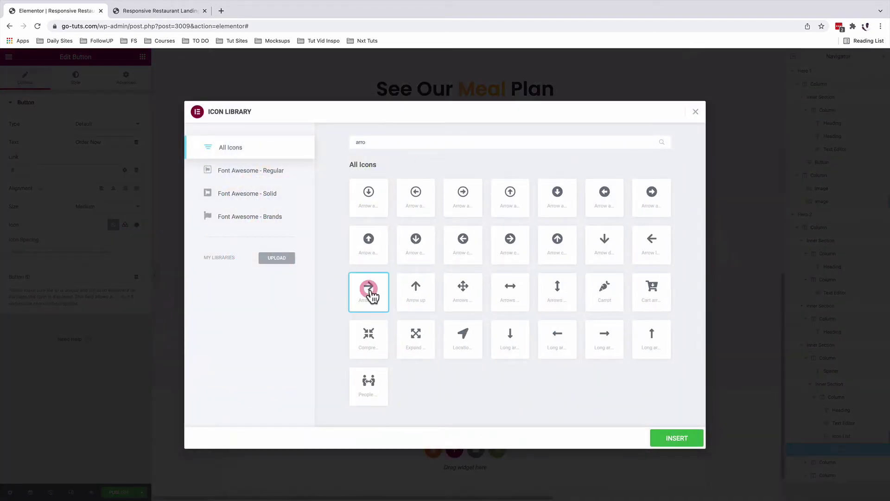
pyautogui.click(677, 437)
pyautogui.click(104, 243)
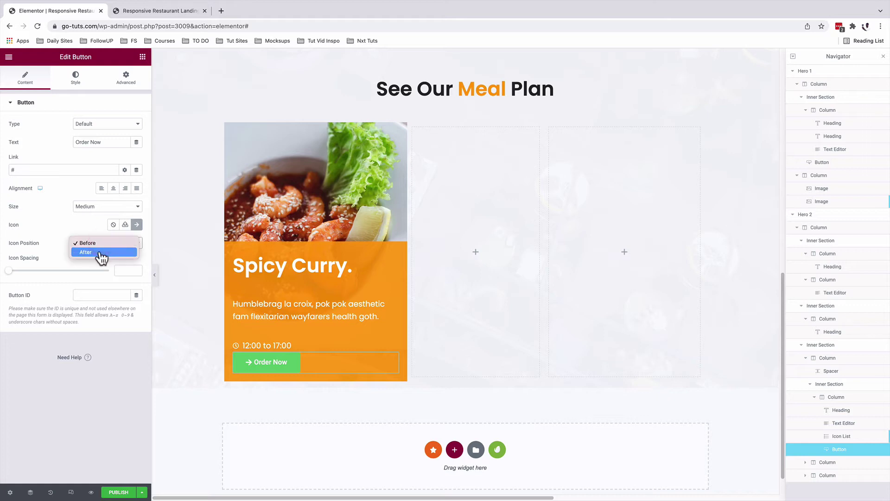
pyautogui.click(102, 252)
# Apply the Buttons Font global style and orange text colour to the button.
pyautogui.click(79, 83)
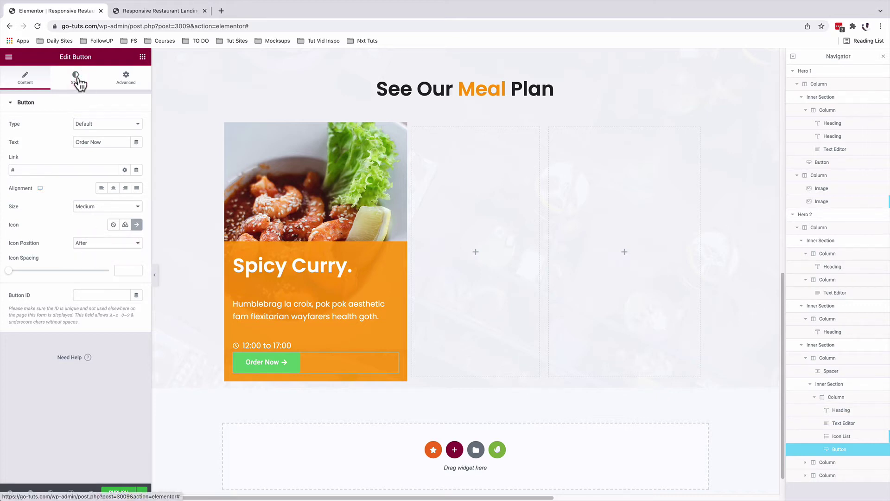
pyautogui.click(125, 124)
pyautogui.scroll(-3, 89, 214)
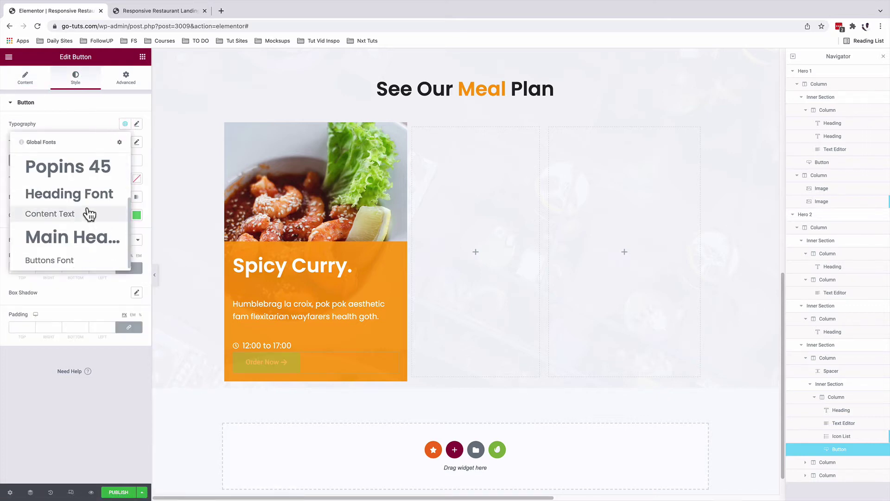
pyautogui.click(71, 261)
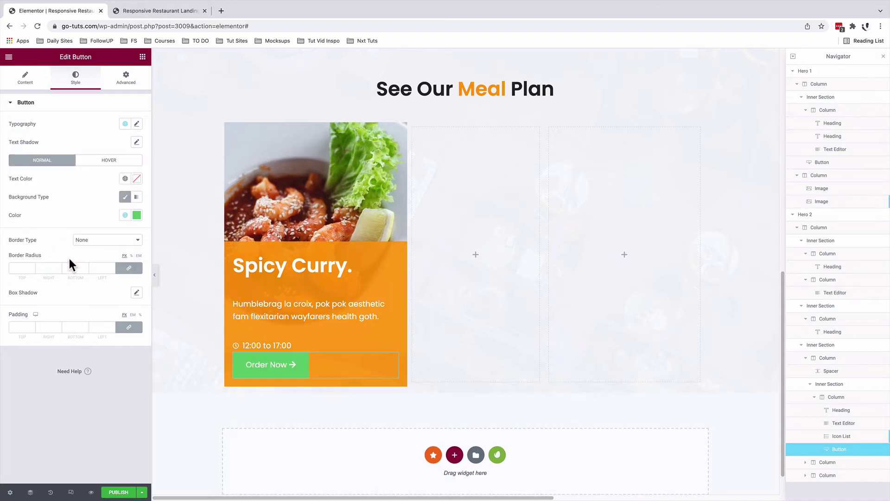
pyautogui.click(125, 179)
pyautogui.scroll(-5, 81, 260)
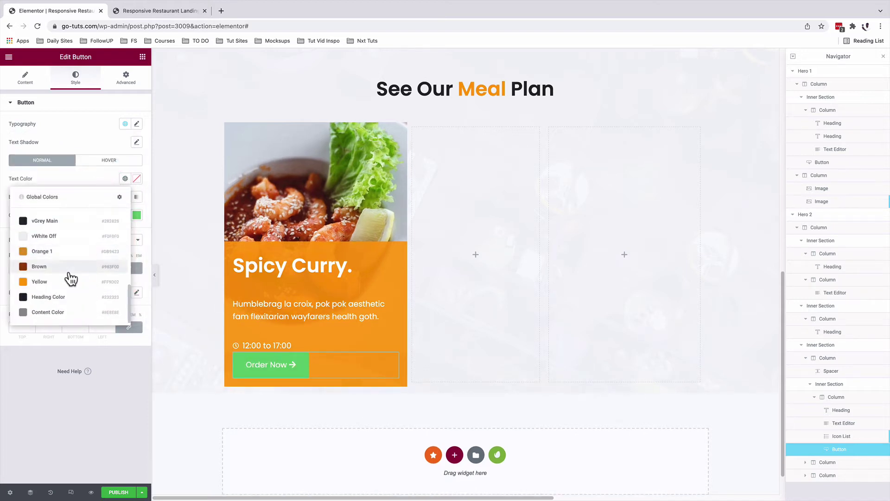
pyautogui.click(63, 284)
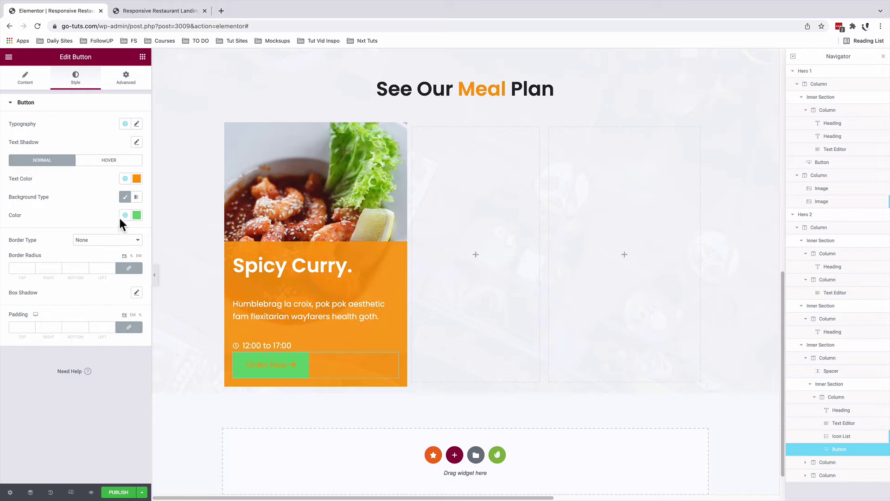
# Give the button a white background and a 35 px border radius.
pyautogui.click(125, 198)
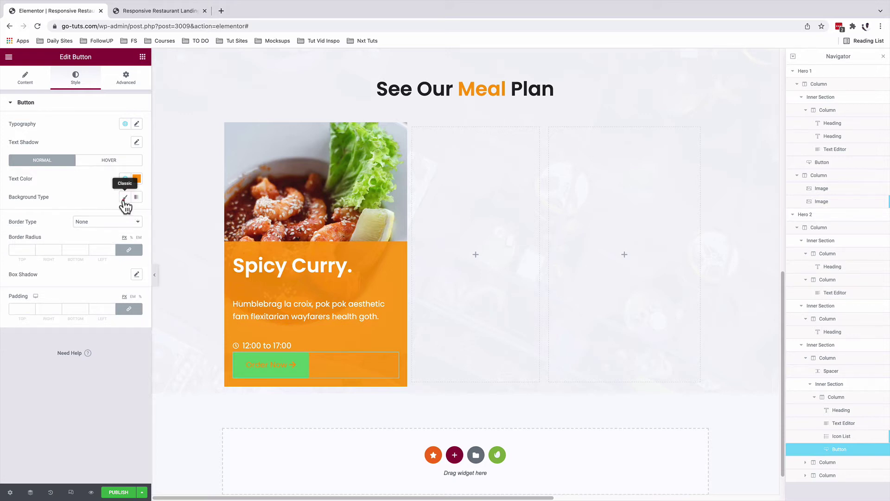
pyautogui.click(124, 197)
pyautogui.click(136, 216)
pyautogui.moveTo(49, 260); pyautogui.dragTo(29, 238)
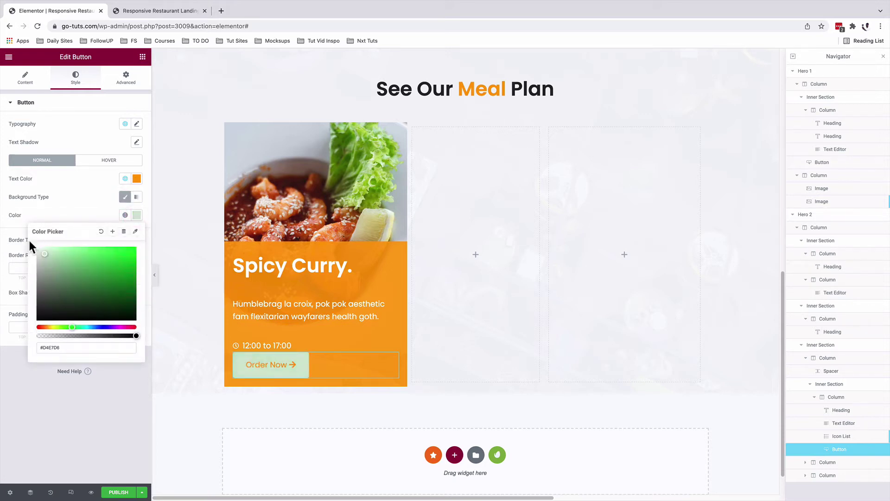
pyautogui.click(72, 211)
pyautogui.click(19, 269)
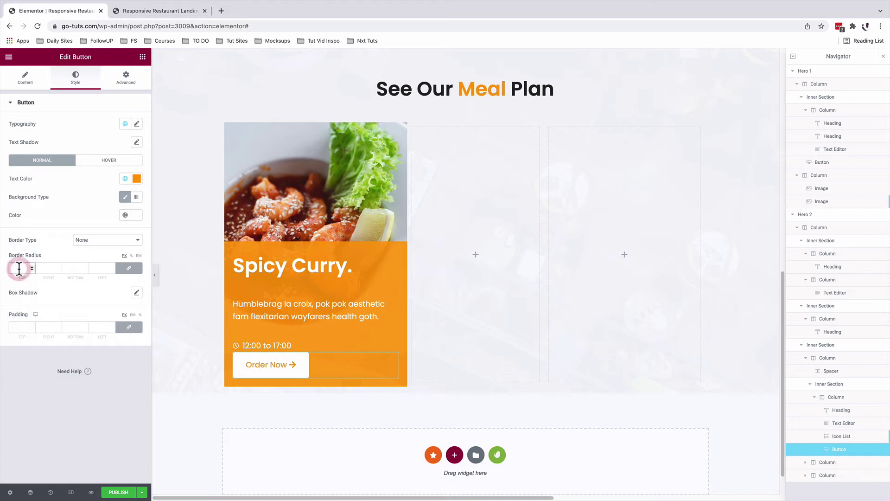
pyautogui.write('35')
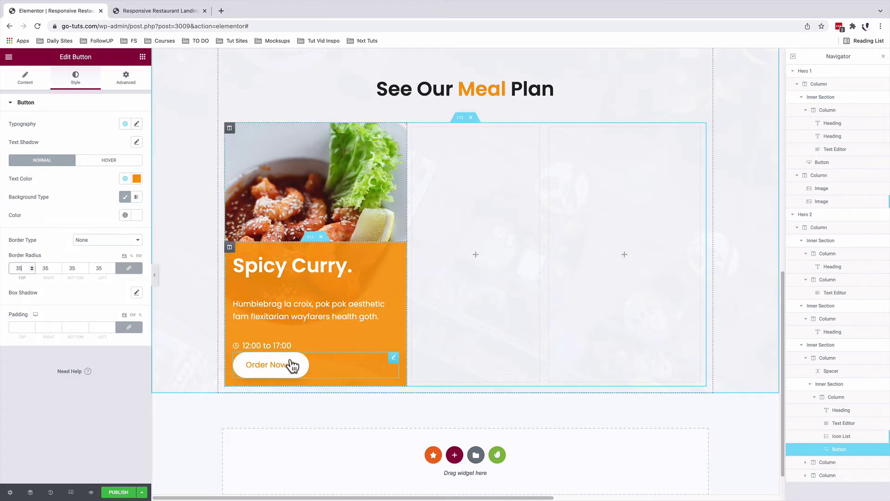
# Reduce the Order Now button's font size slightly.
pyautogui.click(393, 360)
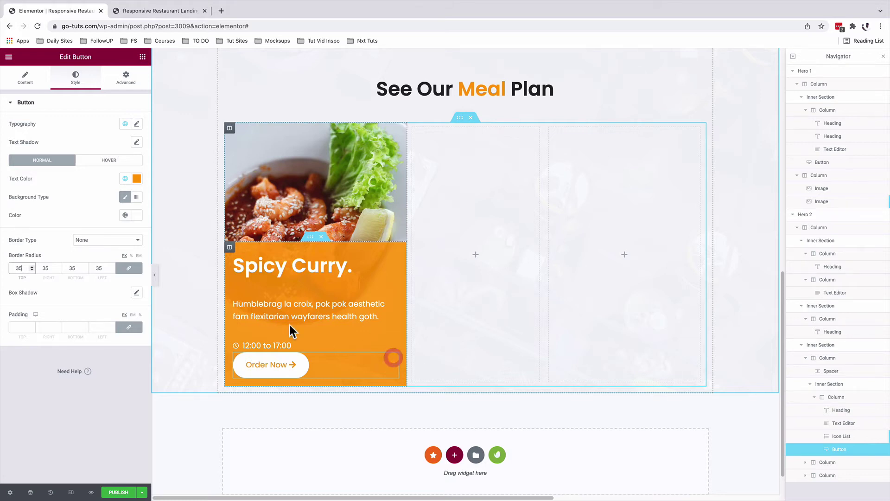
pyautogui.click(138, 124)
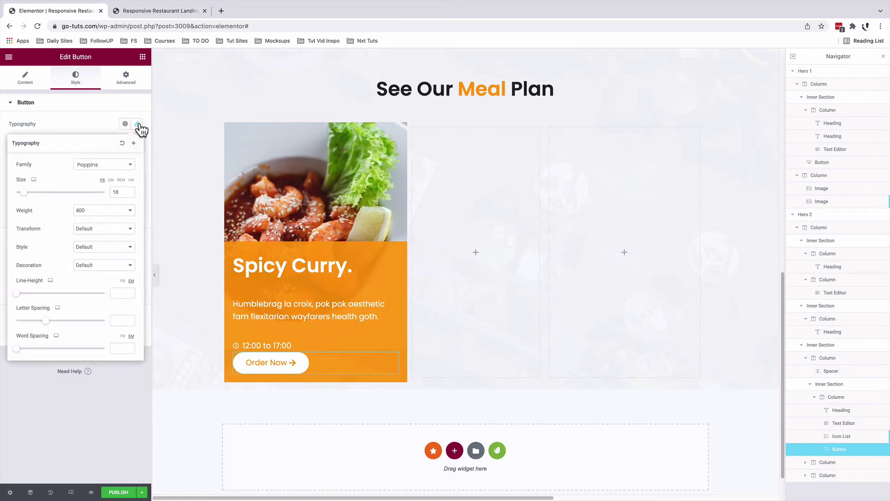
pyautogui.click(119, 193)
pyautogui.click(394, 359)
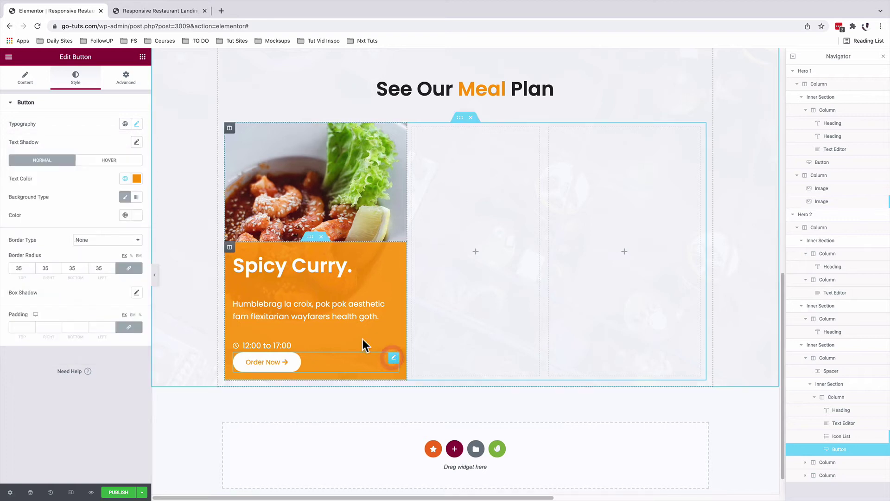
pyautogui.click(122, 77)
# Set the Order Now button's Positioning width to Inline (auto), beside the 12:00 to 17:00 time.
pyautogui.scroll(-2, 74, 341)
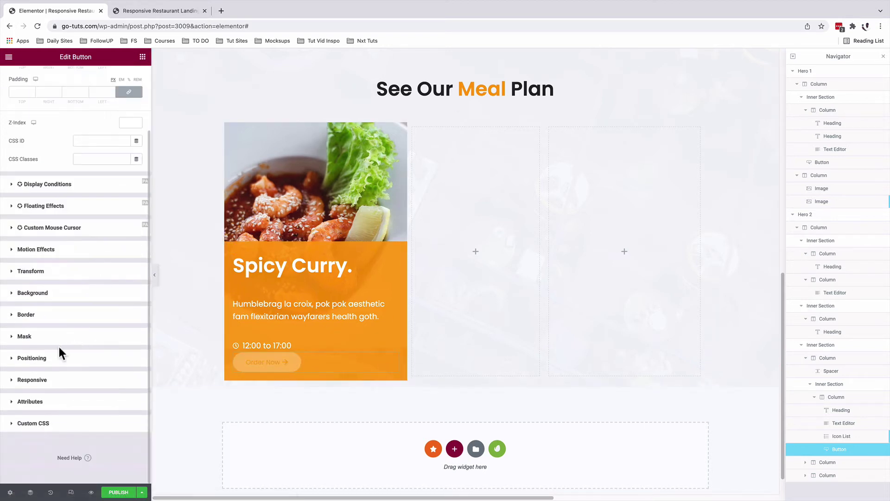
pyautogui.click(44, 361)
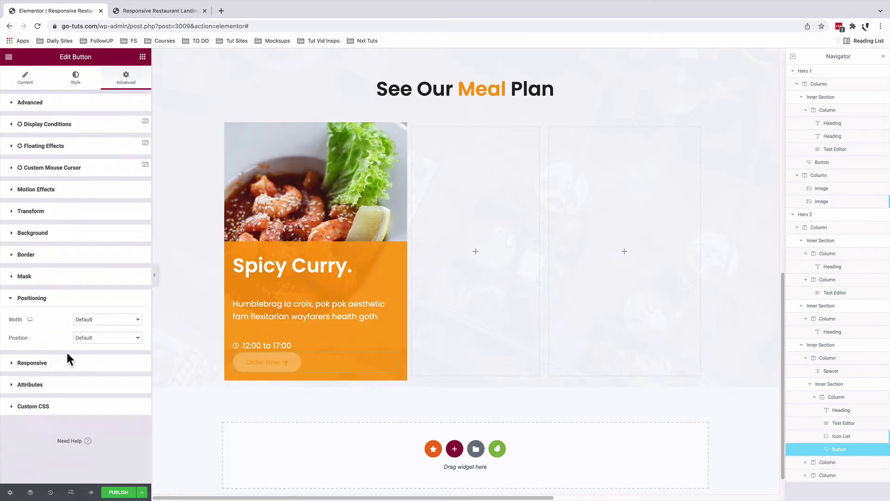
pyautogui.click(97, 325)
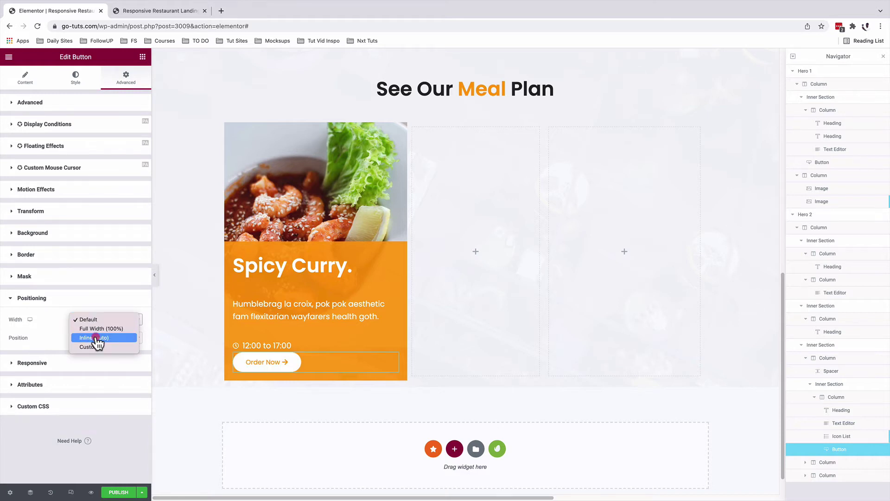
pyautogui.click(97, 338)
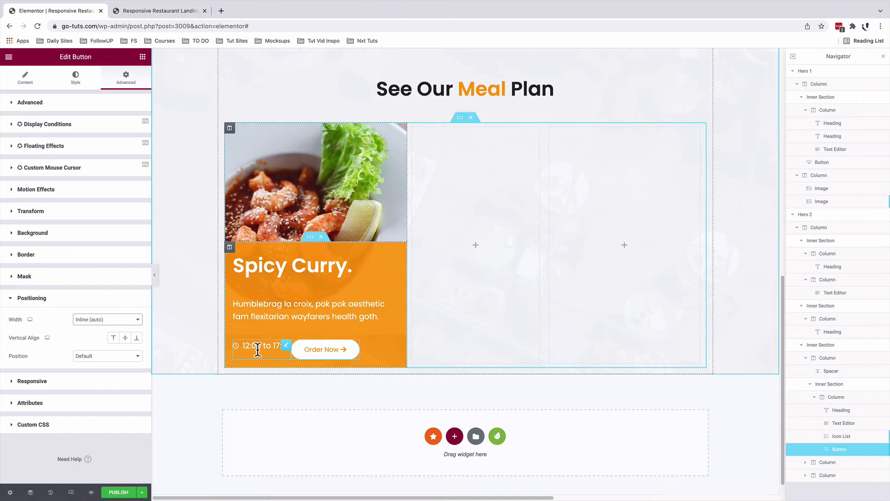
pyautogui.click(310, 240)
# Set the inner section's Layout Vertical Align to Middle.
pyautogui.click(25, 76)
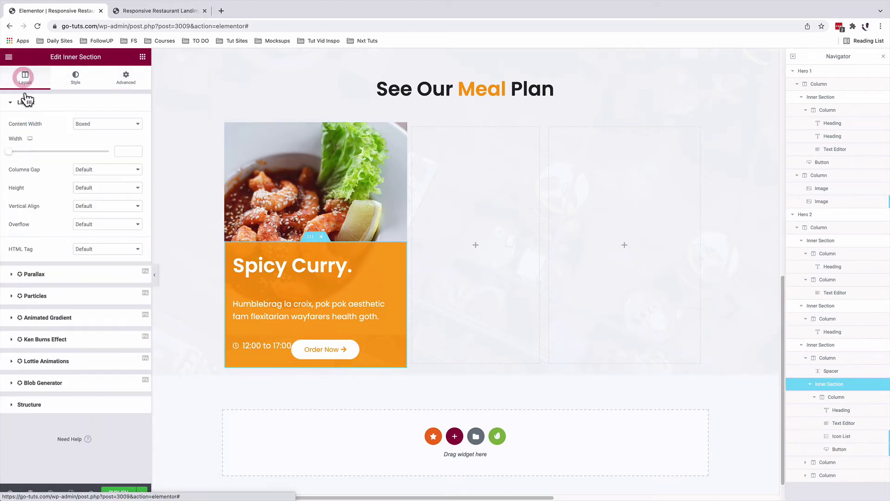
pyautogui.click(93, 210)
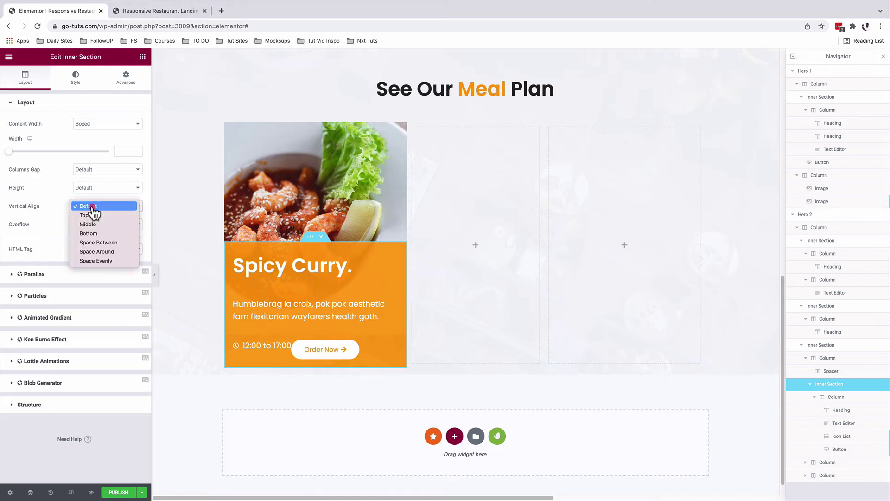
pyautogui.click(92, 224)
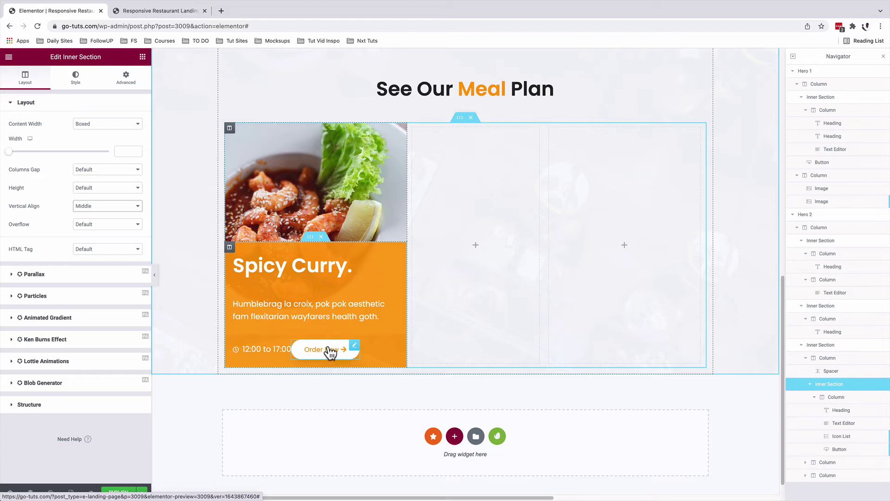
# Unlink the Icon List's Advanced padding and set its Right padding to 20 px.
pyautogui.click(284, 349)
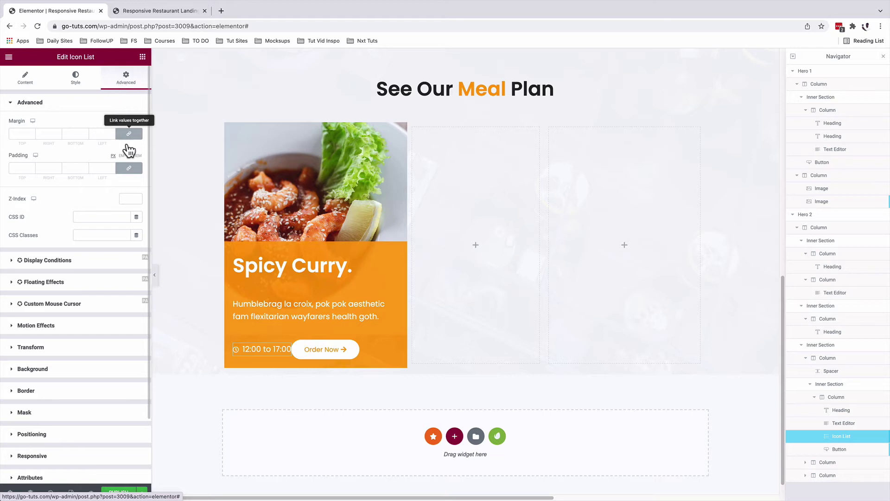
pyautogui.click(128, 168)
pyautogui.click(46, 168)
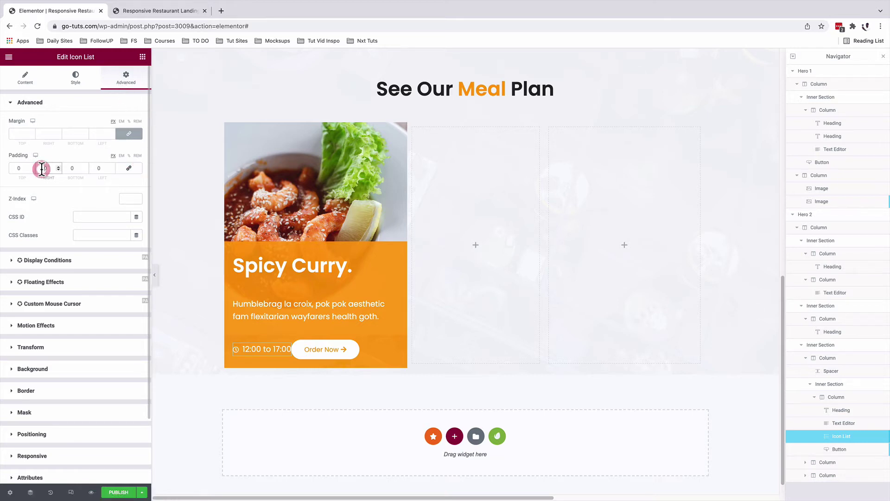
pyautogui.write('10')
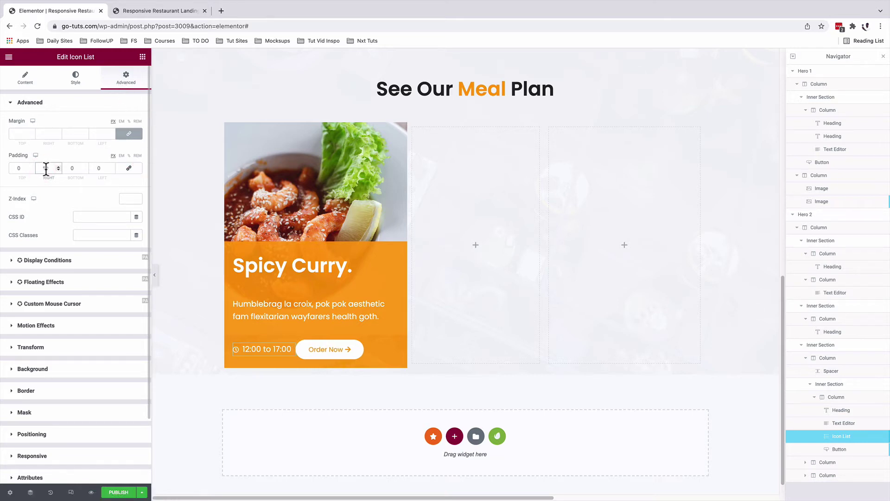
pyautogui.press('BackSpace')
pyautogui.write('2')
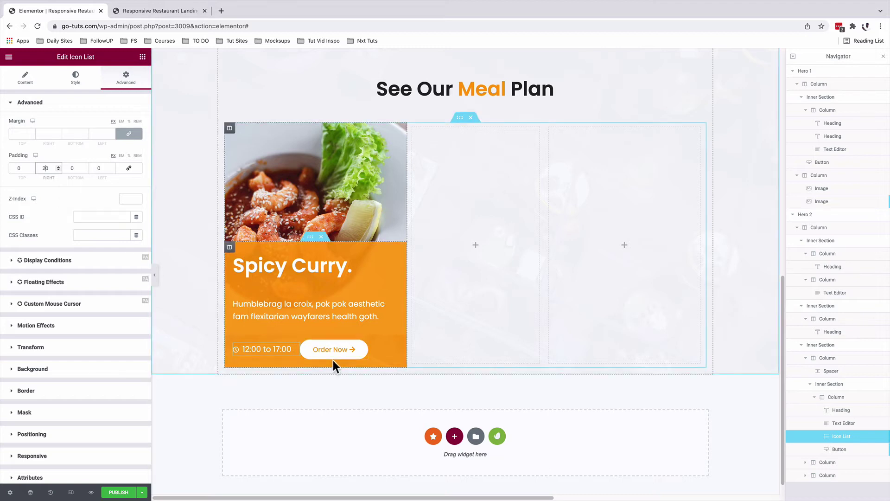
pyautogui.click(230, 128)
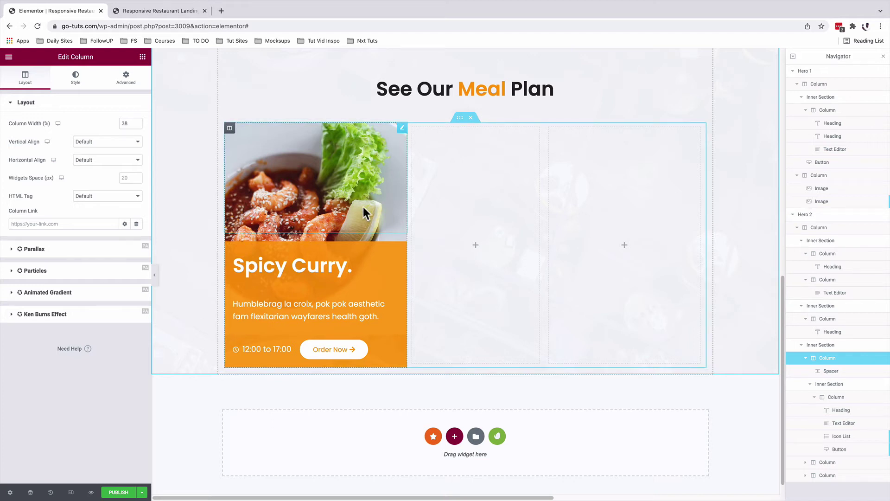
# Unlink the Spicy Curry column's Border Radius values so only one corner gets 35 px.
pyautogui.click(75, 86)
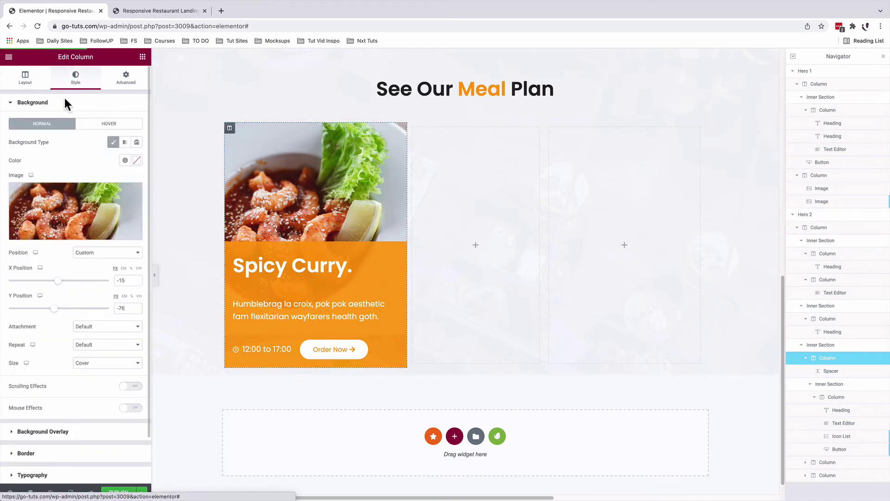
pyautogui.click(25, 453)
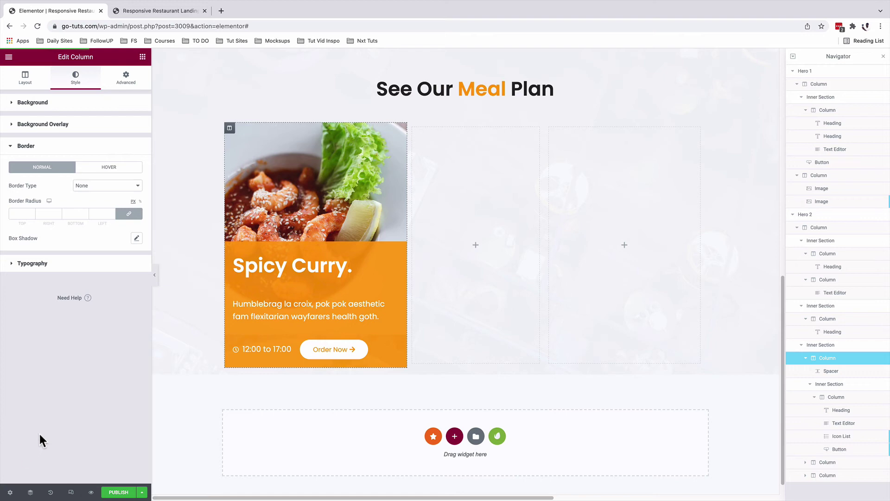
pyautogui.click(129, 215)
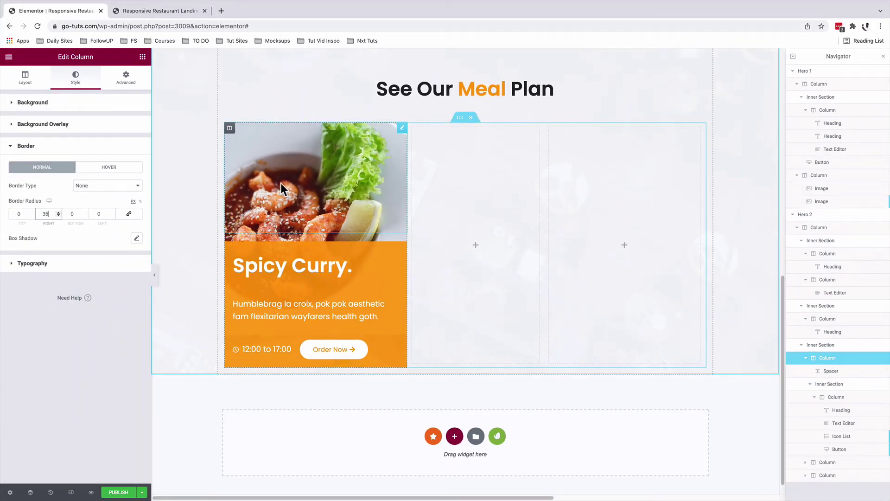
# Set the column's Hover background overlay to 0.2 opacity with a 0.5 s transition.
pyautogui.click(230, 129)
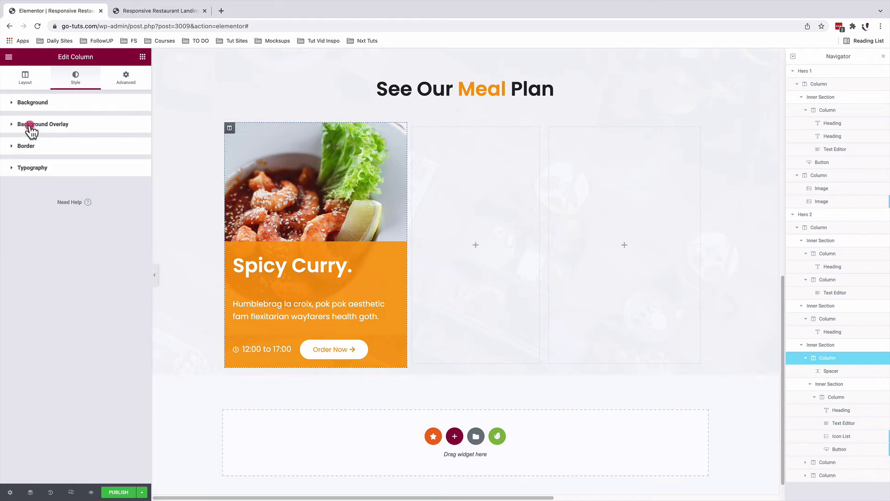
pyautogui.click(30, 132)
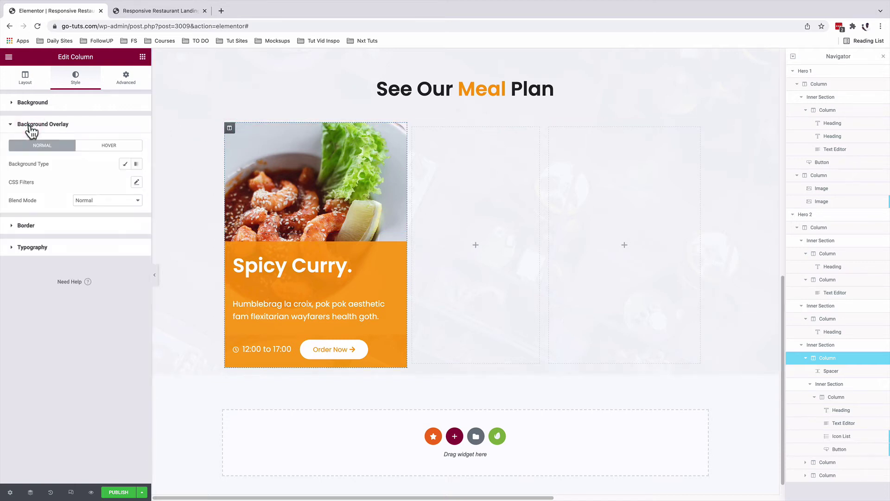
pyautogui.click(104, 147)
pyautogui.click(124, 184)
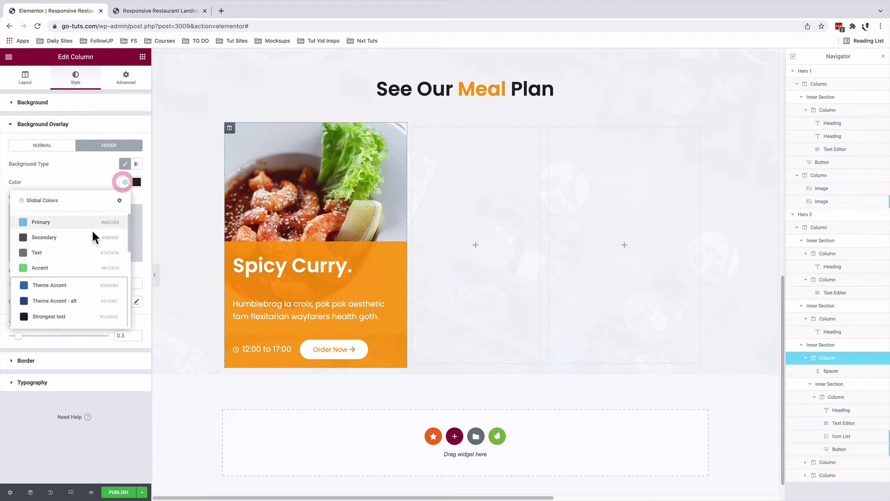
pyautogui.click(108, 178)
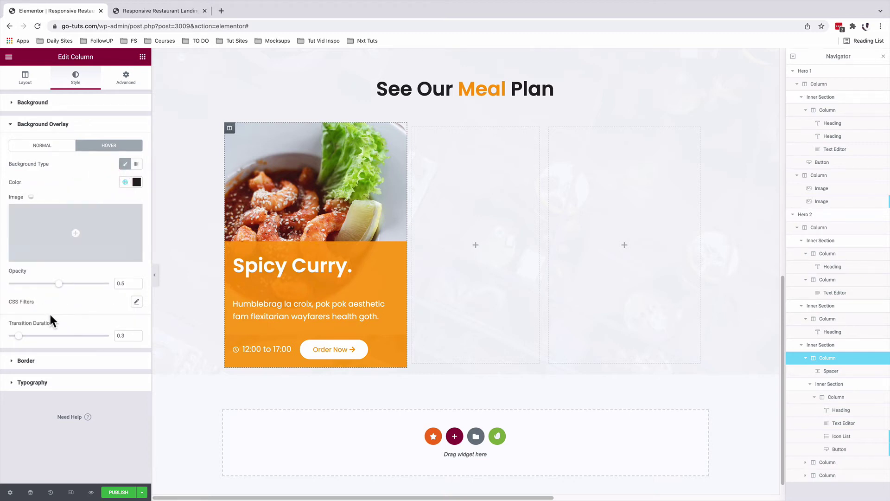
pyautogui.moveTo(59, 283); pyautogui.dragTo(41, 284)
pyautogui.moveTo(21, 335); pyautogui.dragTo(25, 335)
pyautogui.moveTo(39, 286); pyautogui.dragTo(31, 286)
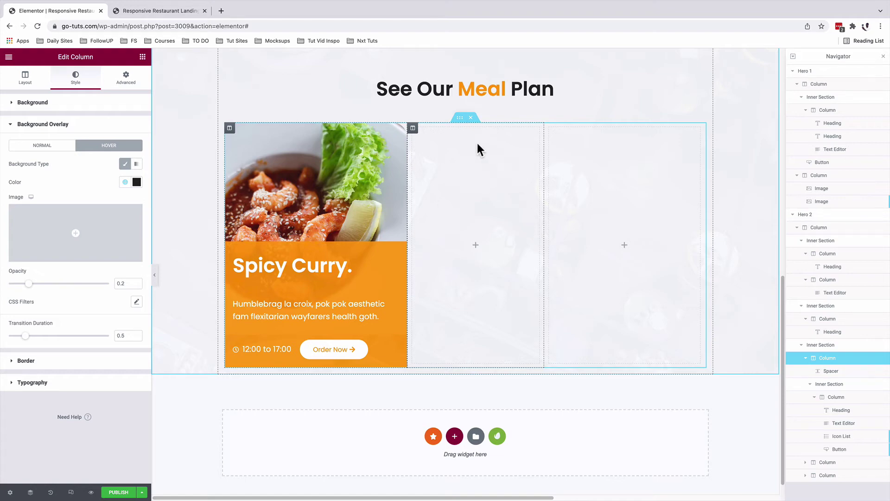
# Duplicate the Spicy Curry card column and delete the empty third column.
pyautogui.rightClick(230, 128)
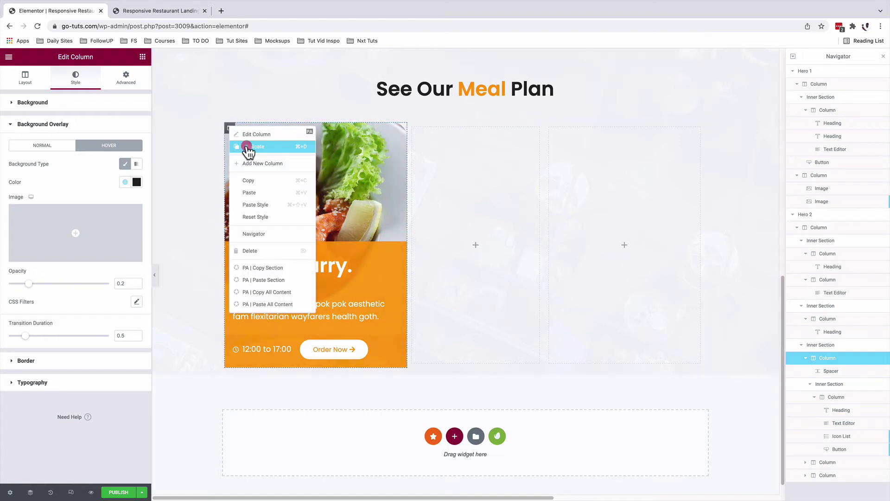
pyautogui.click(247, 147)
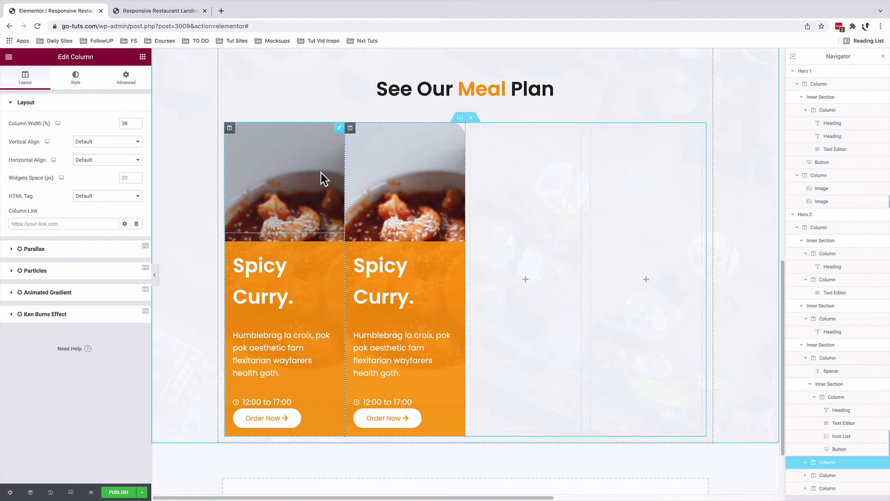
pyautogui.rightClick(471, 130)
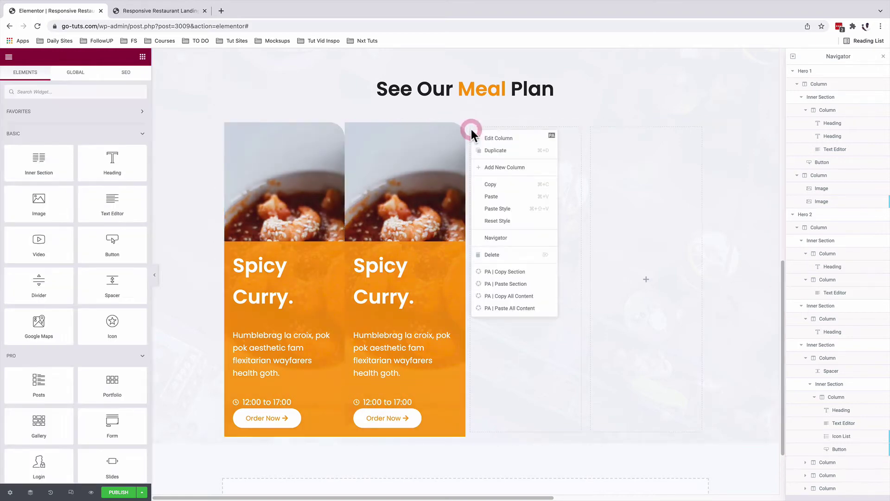
pyautogui.click(501, 256)
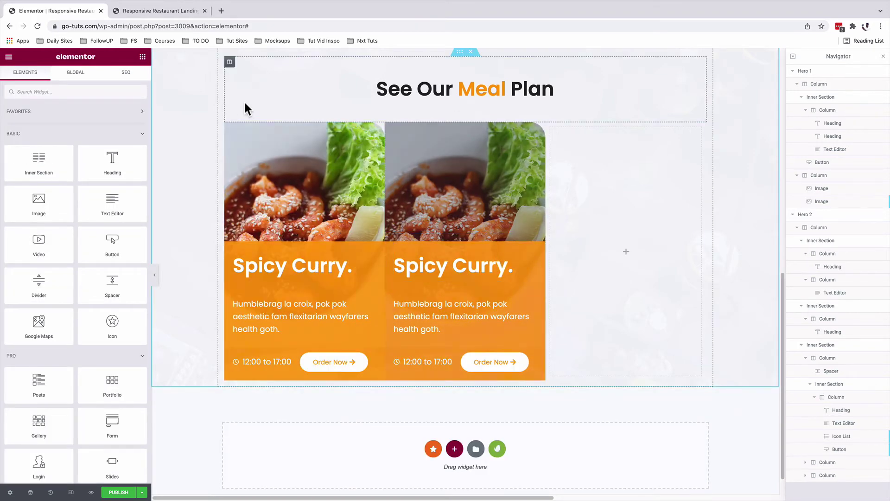
# Widen the first Spicy Curry card's column.
pyautogui.click(229, 127)
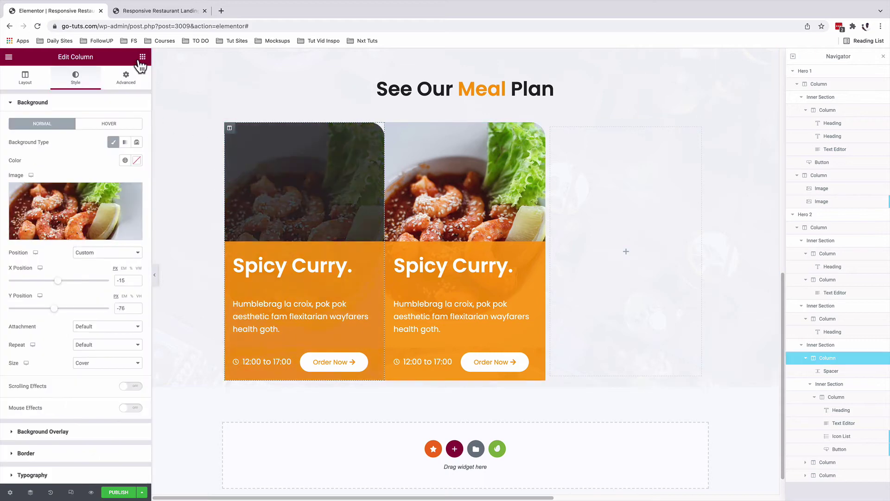
pyautogui.click(25, 77)
pyautogui.moveTo(384, 153); pyautogui.dragTo(407, 153)
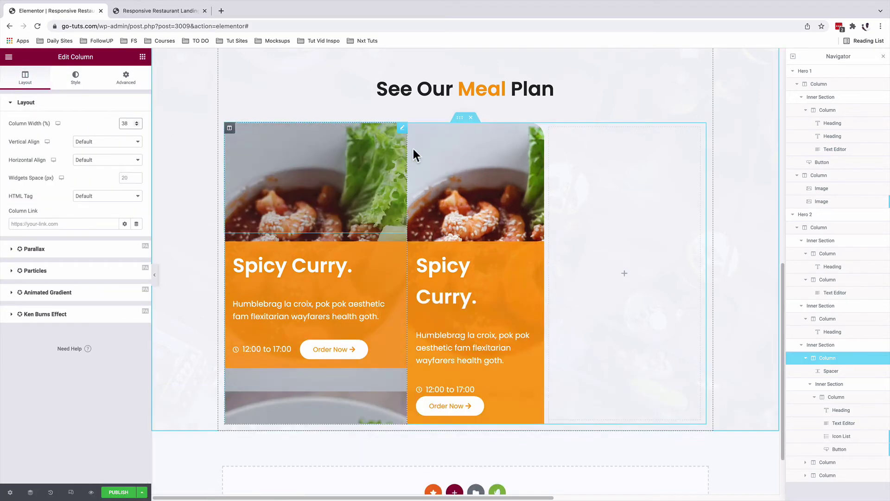
pyautogui.click(413, 128)
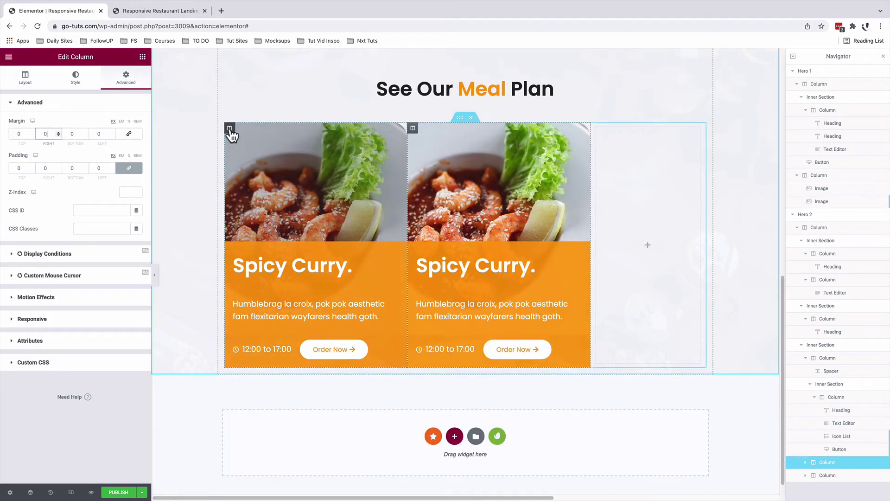
# Unlink margins and give both card columns a 15 px right margin.
pyautogui.click(230, 129)
pyautogui.click(132, 79)
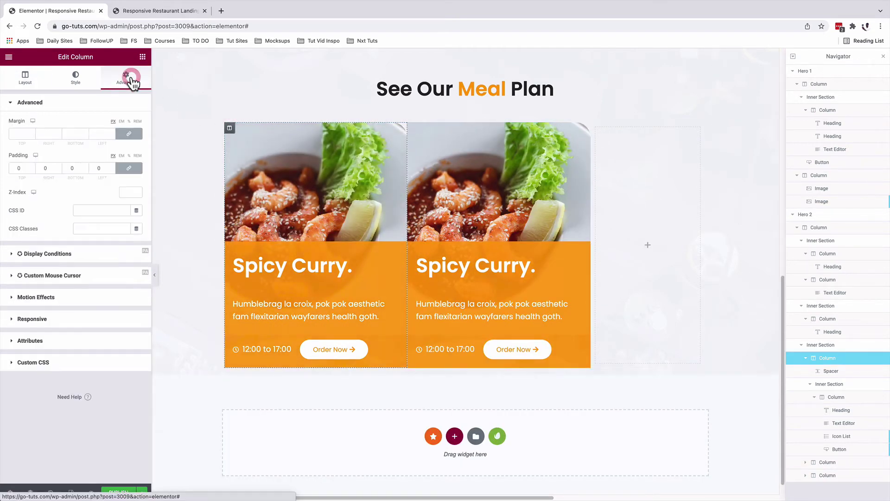
pyautogui.click(129, 135)
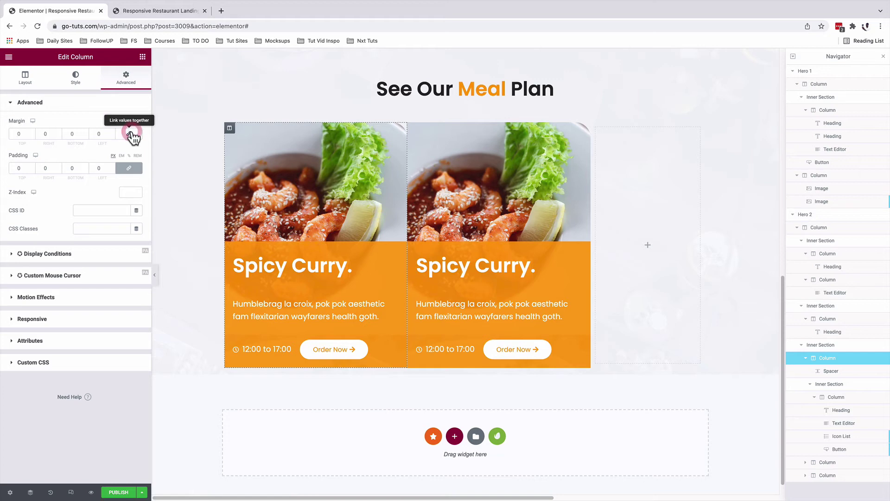
pyautogui.doubleClick(54, 134)
pyautogui.write('15')
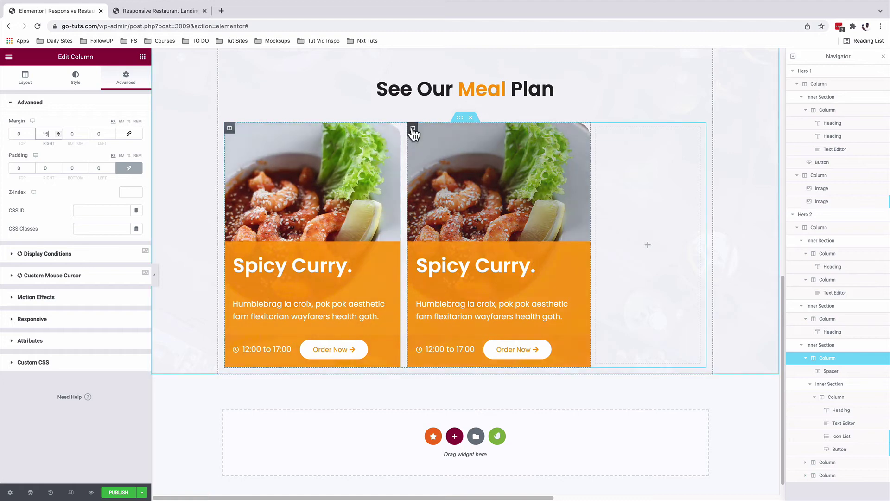
pyautogui.click(412, 130)
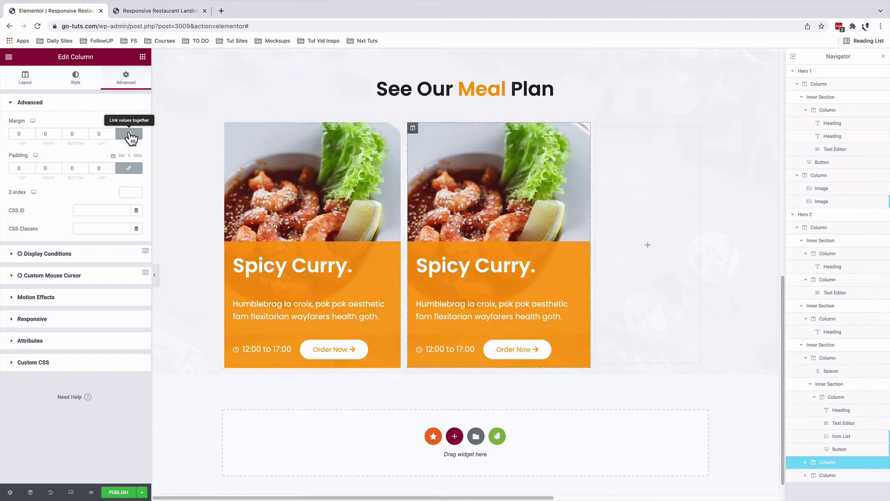
pyautogui.doubleClick(47, 135)
pyautogui.write('1')
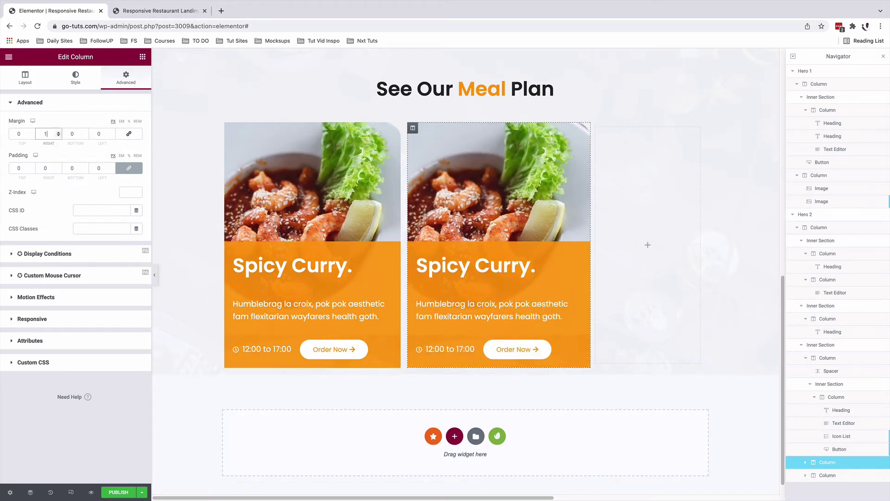
pyautogui.write('5')
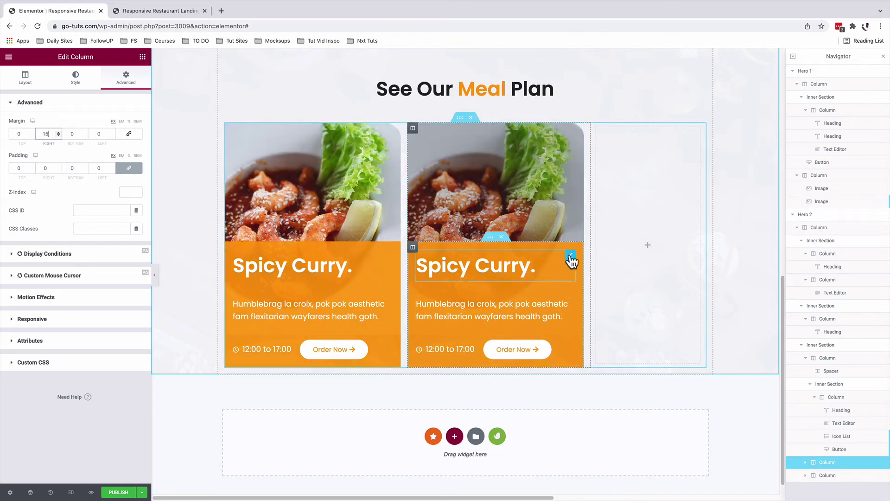
pyautogui.click(570, 255)
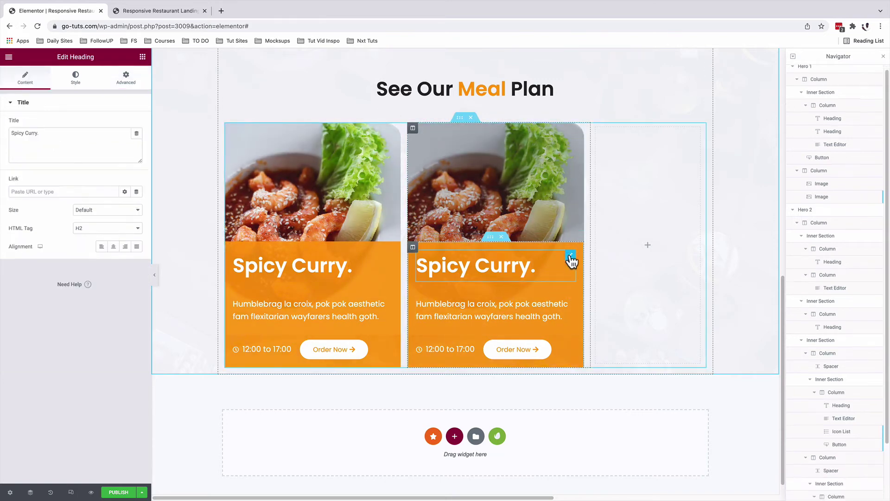
# Swap the second card's background to a burger photo and edit its hours entry to 17:00 to 21:00.
pyautogui.click(413, 129)
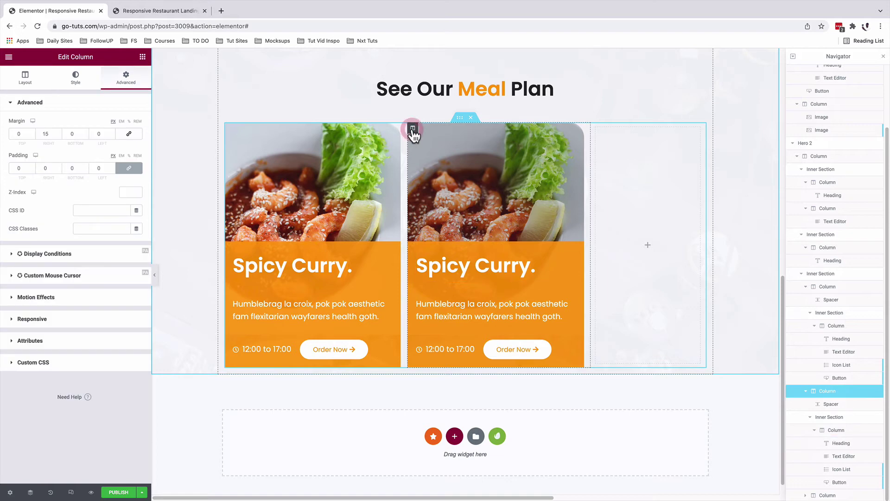
pyautogui.click(76, 77)
pyautogui.click(94, 202)
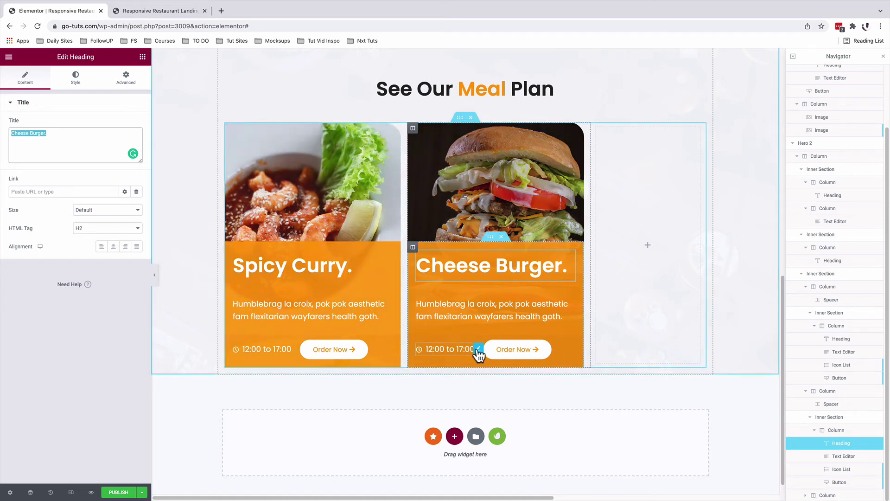
pyautogui.click(478, 349)
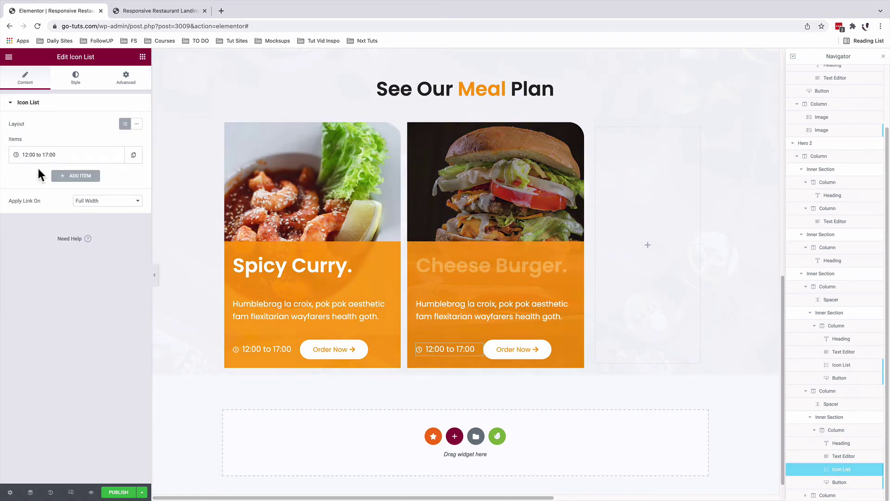
pyautogui.click(47, 158)
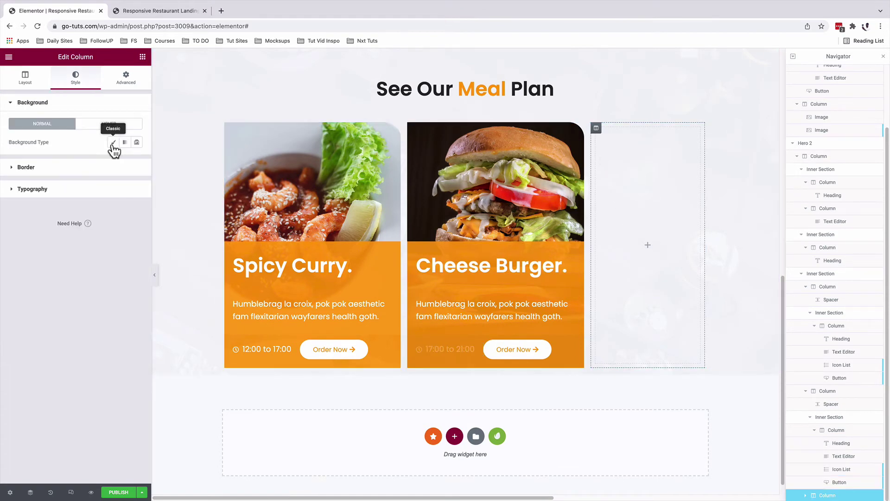
pyautogui.click(113, 143)
# Set the third column's classic background to the sunset photo with Size Cover.
pyautogui.click(76, 207)
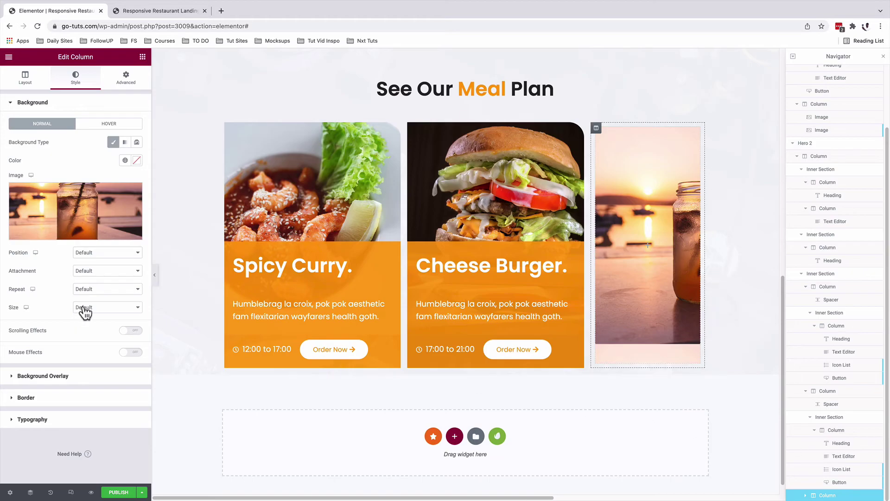
pyautogui.click(84, 307)
pyautogui.click(87, 325)
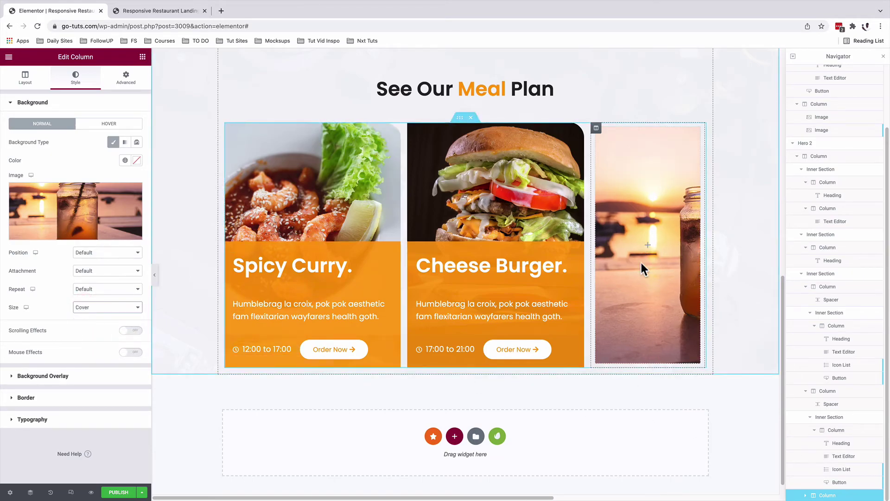
# Add a Text Editor paragraph and a star Icon widget to the sunset column.
pyautogui.click(143, 56)
pyautogui.moveTo(112, 204); pyautogui.dragTo(645, 245)
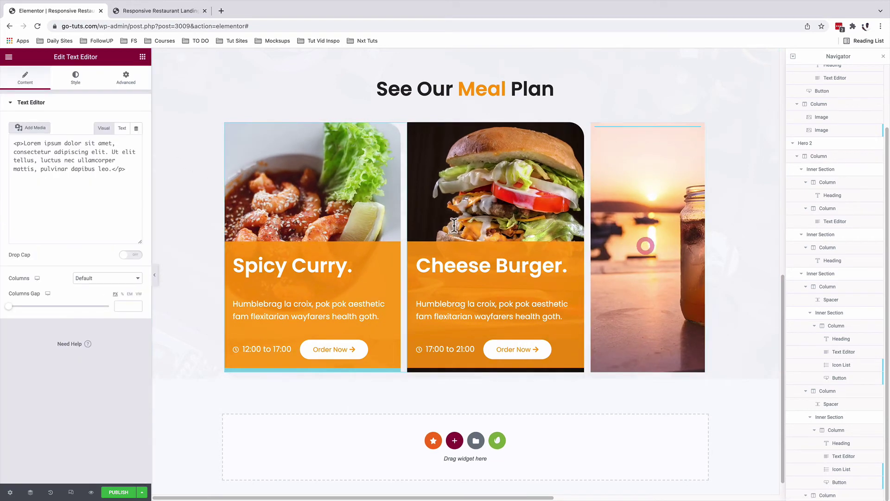
pyautogui.click(142, 57)
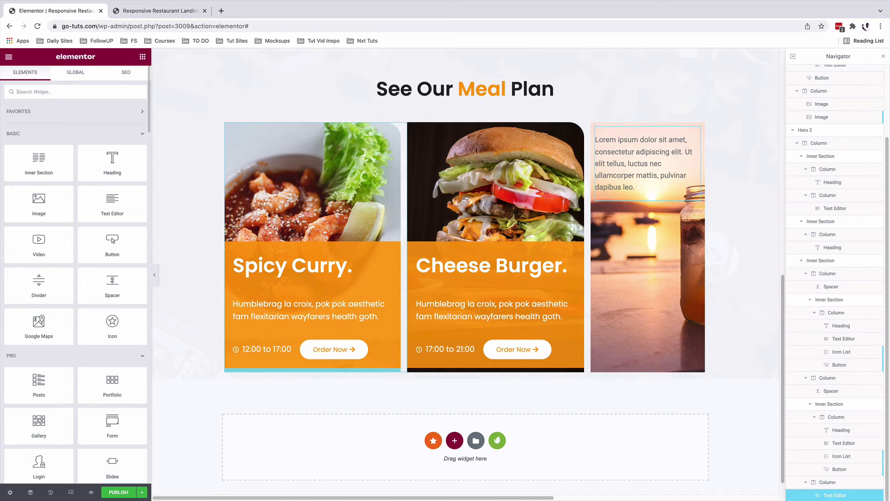
pyautogui.moveTo(112, 325); pyautogui.dragTo(598, 134)
# Set the sunset column's Vertical Align to Middle.
pyautogui.click(597, 129)
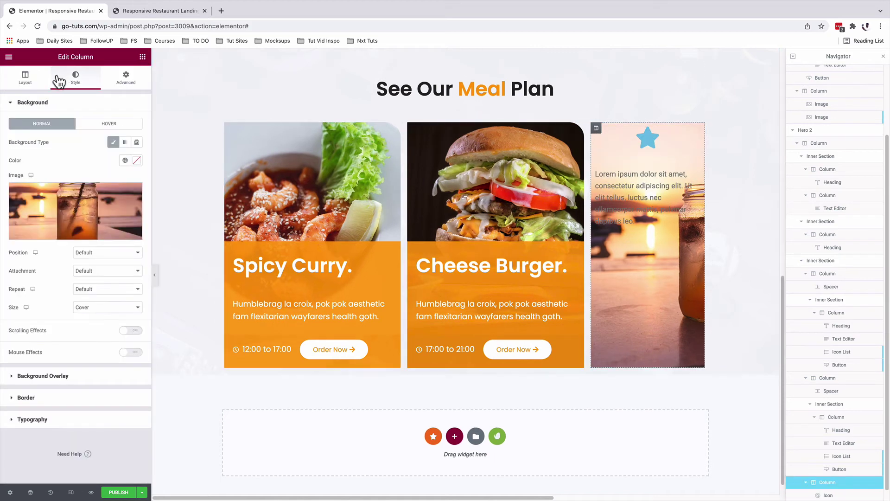
pyautogui.click(24, 78)
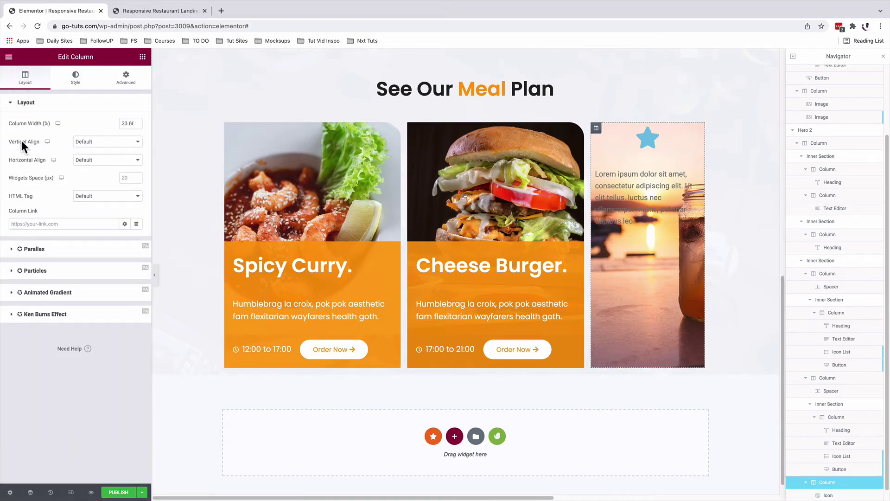
pyautogui.click(104, 143)
pyautogui.click(105, 165)
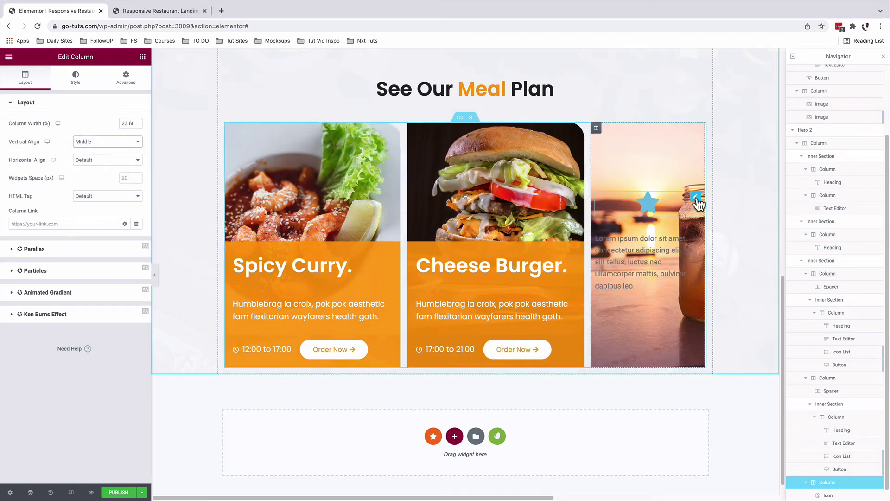
pyautogui.click(697, 198)
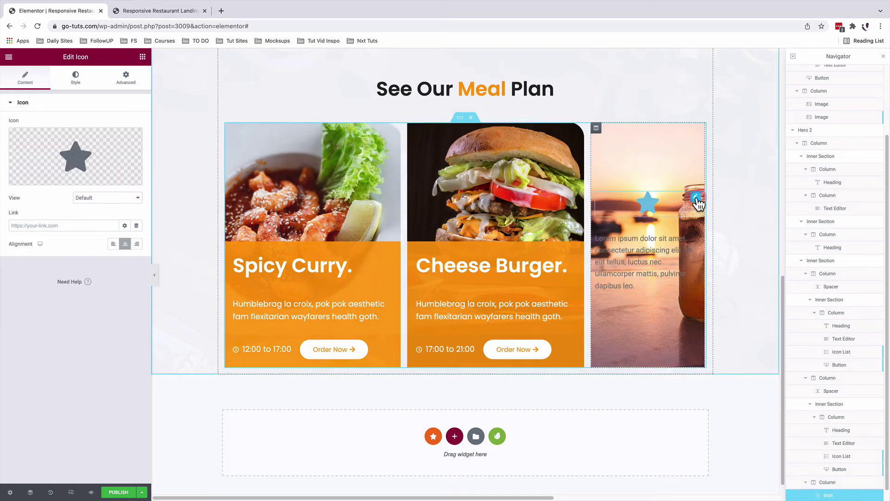
# Replace the star with an arrow icon from the Icon Library.
pyautogui.click(65, 151)
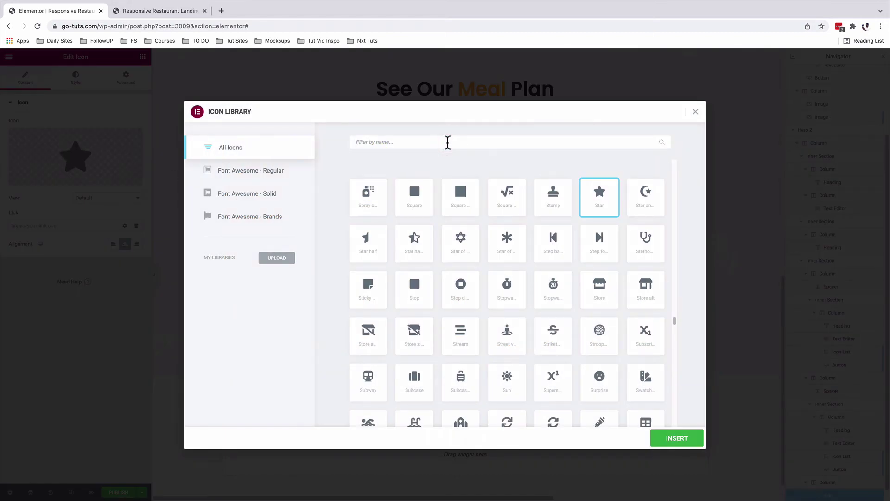
pyautogui.click(447, 141)
pyautogui.write('arrow')
pyautogui.click(368, 284)
pyautogui.click(677, 438)
# Colour the arrow white (#FFFFFF) and set its hover colour to global Yellow.
pyautogui.click(75, 78)
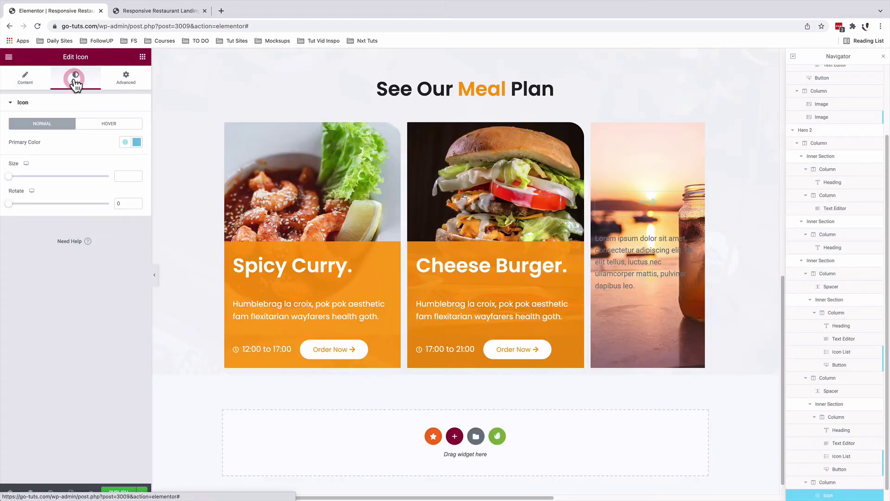
pyautogui.click(137, 142)
pyautogui.moveTo(48, 183); pyautogui.dragTo(31, 169)
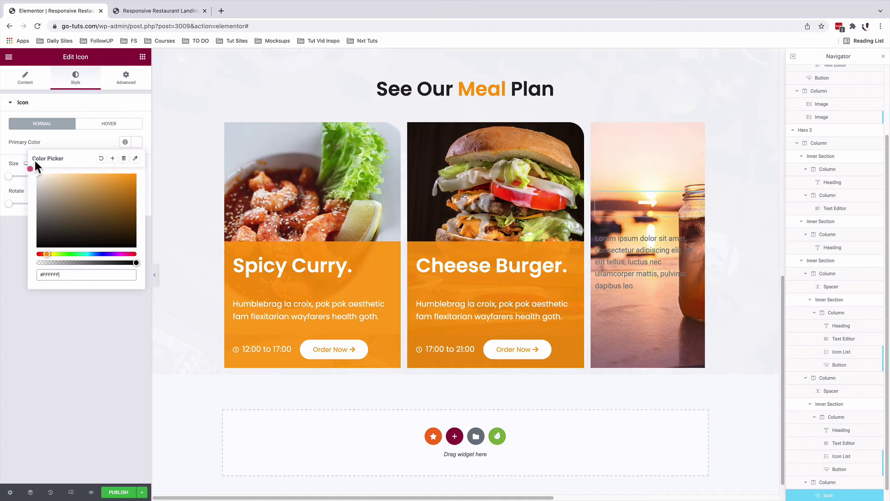
pyautogui.click(58, 143)
pyautogui.click(103, 128)
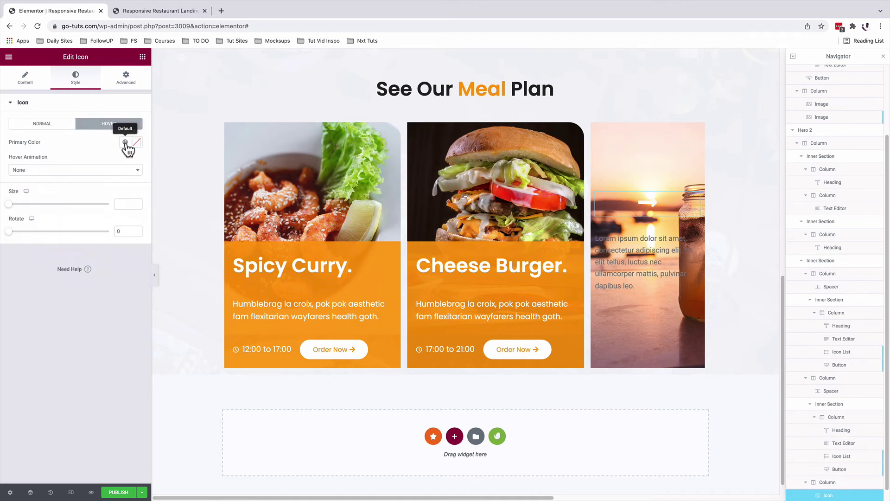
pyautogui.click(125, 142)
pyautogui.scroll(-3, 63, 241)
pyautogui.click(61, 251)
pyautogui.click(695, 239)
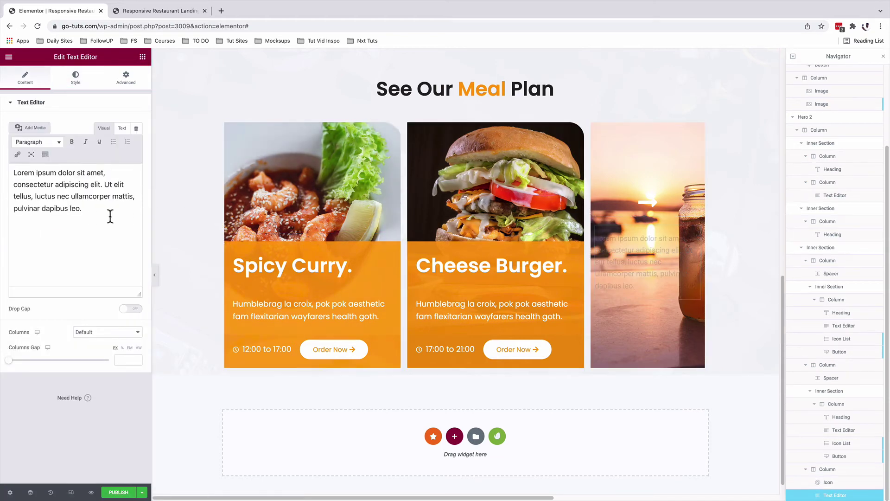
# Replace the paragraph text with 'See More' and set its text colour to white (#FFFFFF).
pyautogui.moveTo(84, 214); pyautogui.dragTo(10, 171)
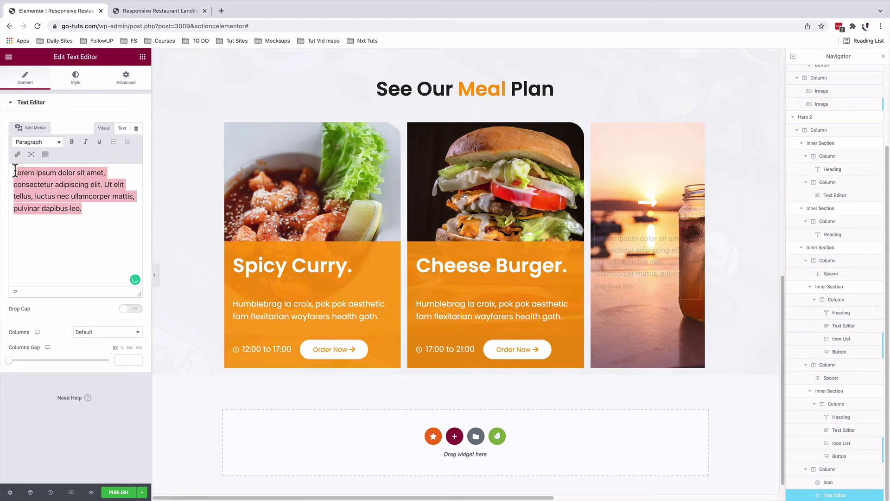
pyautogui.write('See More')
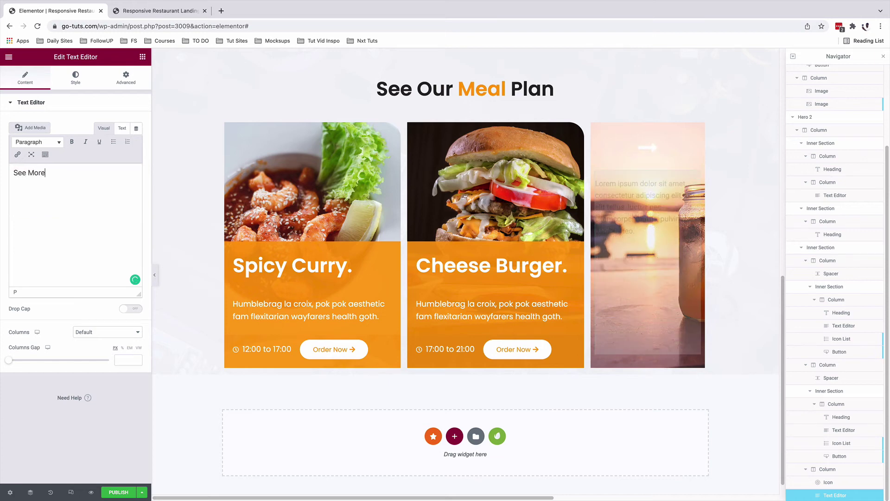
pyautogui.click(81, 80)
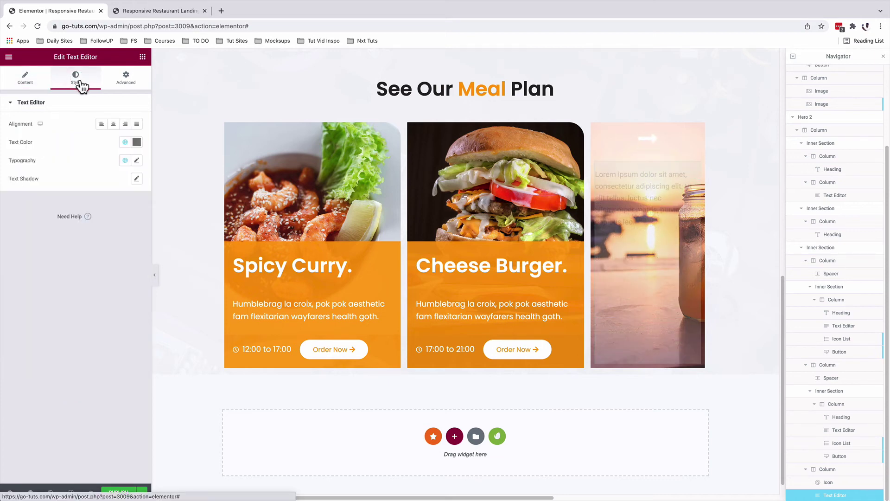
pyautogui.click(138, 143)
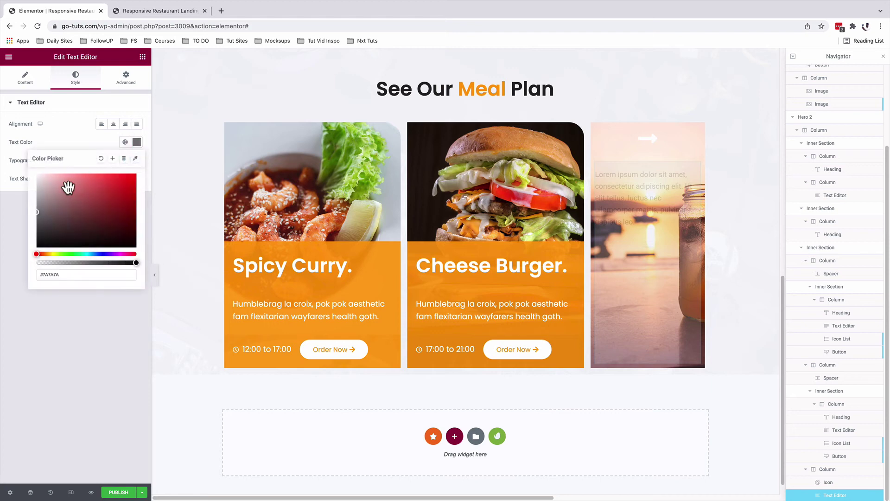
pyautogui.moveTo(69, 188); pyautogui.dragTo(19, 162)
pyautogui.click(63, 139)
# Apply the Content Text global font to the paragraph and open the save options.
pyautogui.click(126, 160)
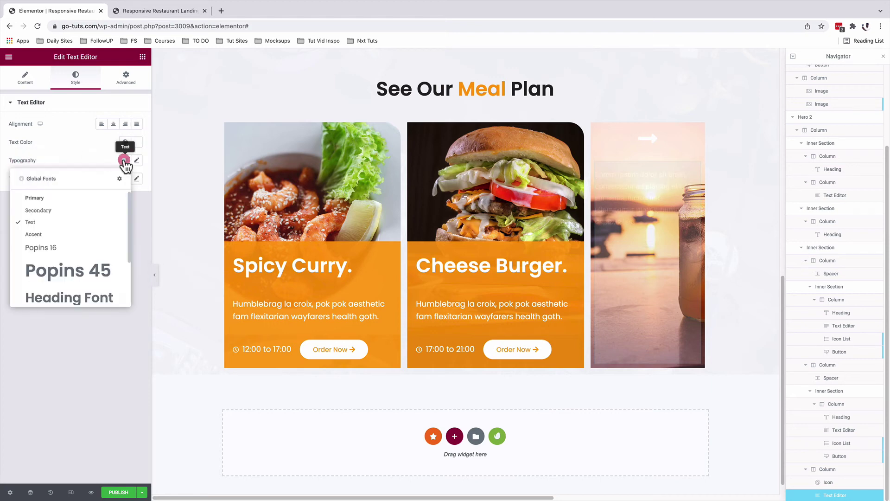
pyautogui.scroll(-3, 84, 250)
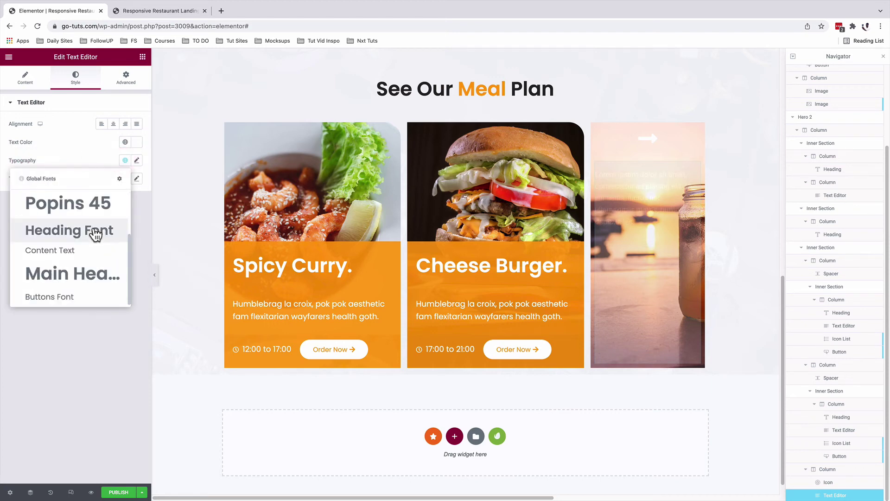
pyautogui.click(74, 253)
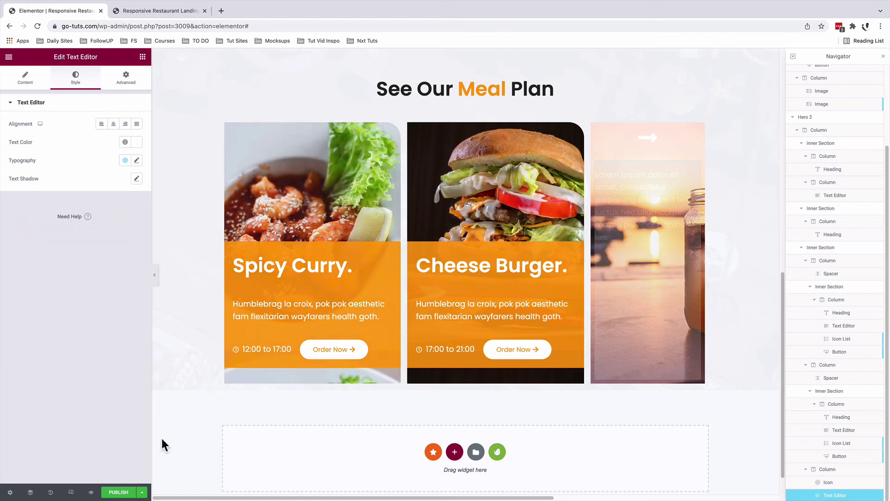
pyautogui.click(142, 492)
# Save the page as a draft and check the third card in the live preview.
pyautogui.click(61, 456)
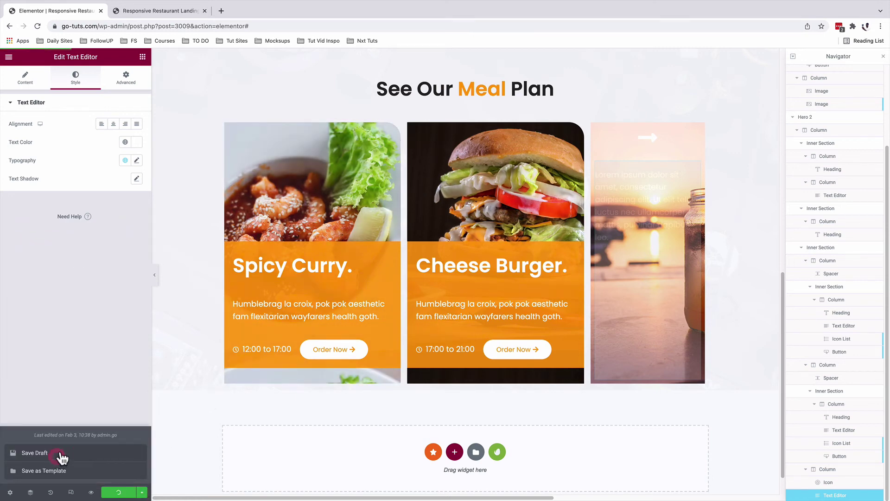
pyautogui.hotkey('ctrl', 'Tab')
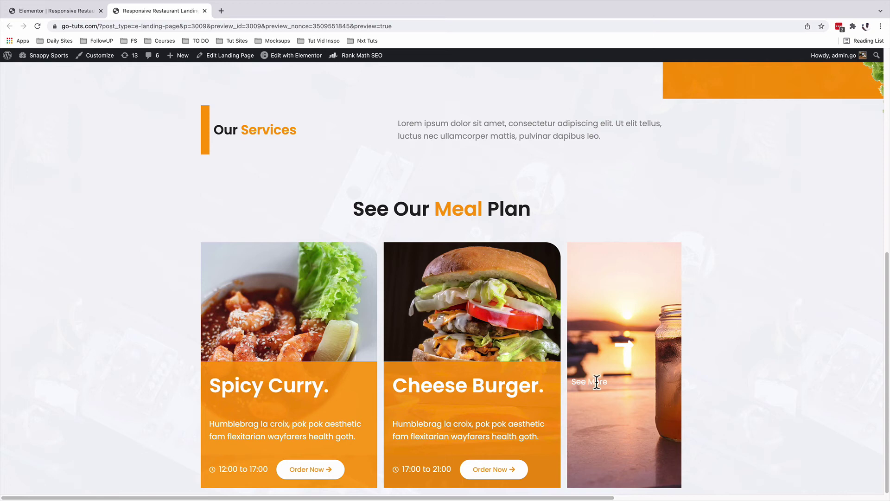
pyautogui.click(36, 12)
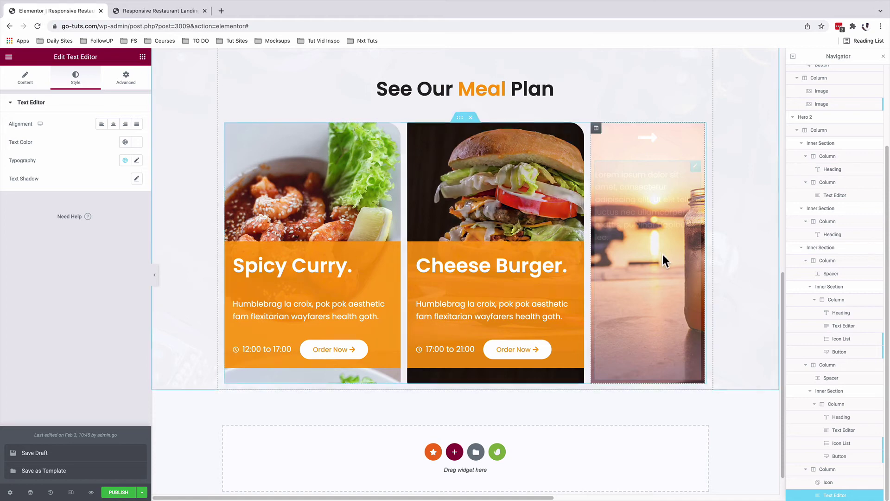
# Centre-align the third card's text and confirm See More sits centred in the preview.
pyautogui.click(696, 172)
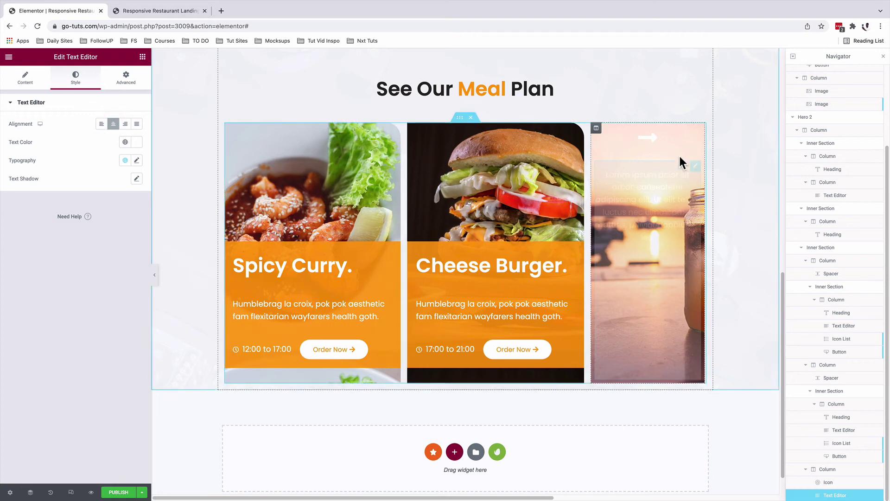
pyautogui.hotkey('ctrl', 'Tab')
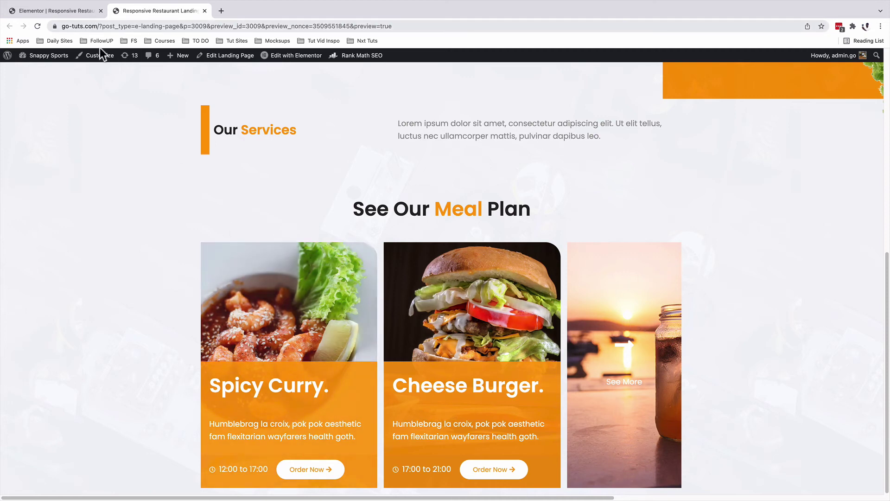
pyautogui.click(69, 11)
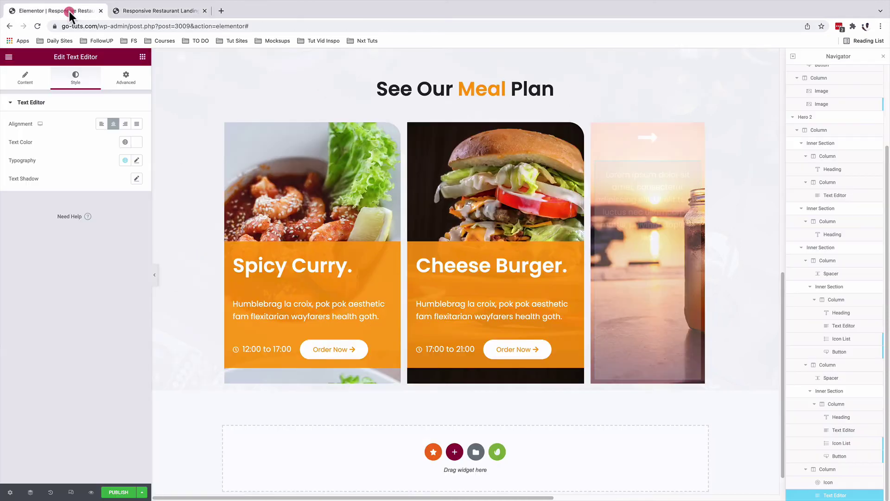
# Unlink the See More column's border radius and set the right corner to 35.
pyautogui.click(596, 130)
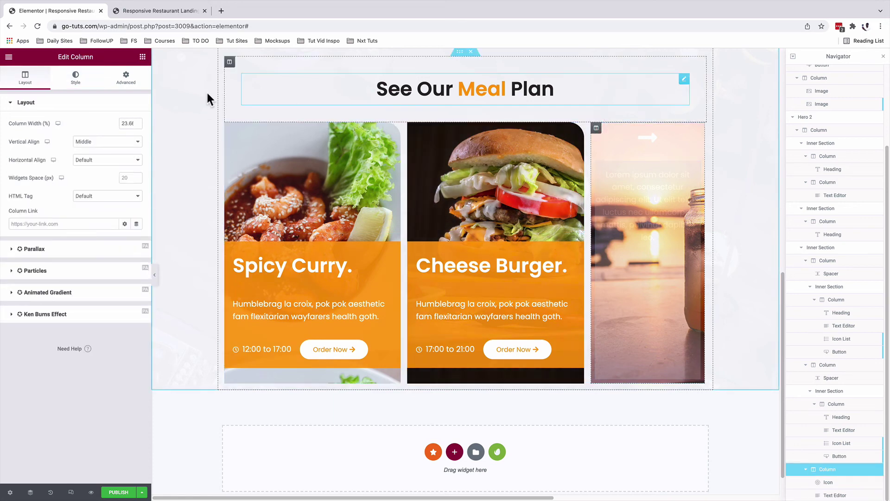
pyautogui.click(75, 80)
pyautogui.click(41, 396)
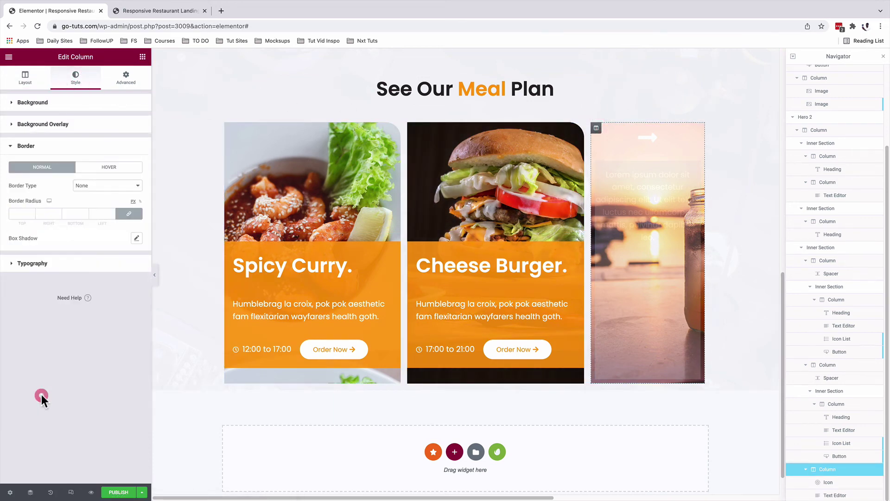
pyautogui.click(129, 213)
pyautogui.doubleClick(45, 214)
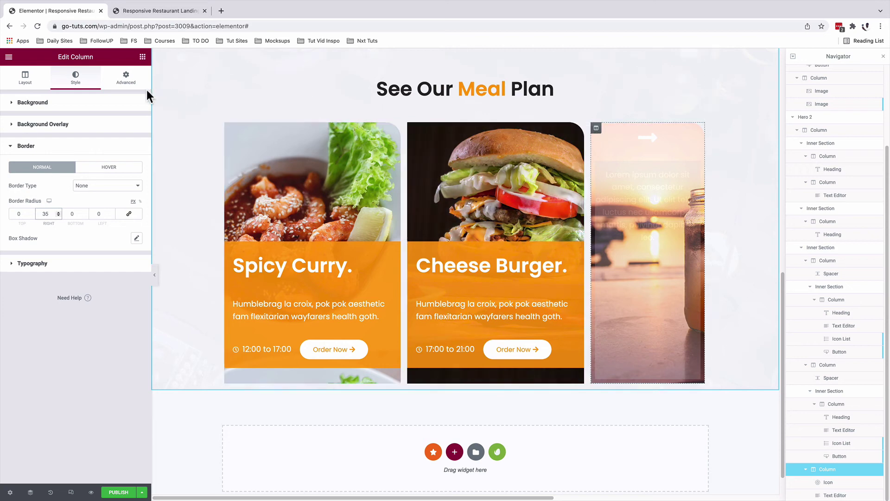
# Set the See More column's Column Link to #.
pyautogui.click(25, 79)
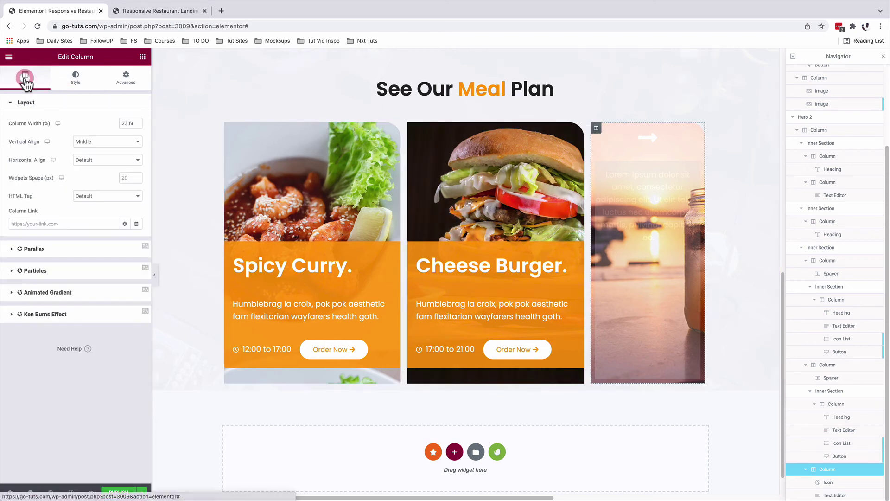
pyautogui.click(82, 224)
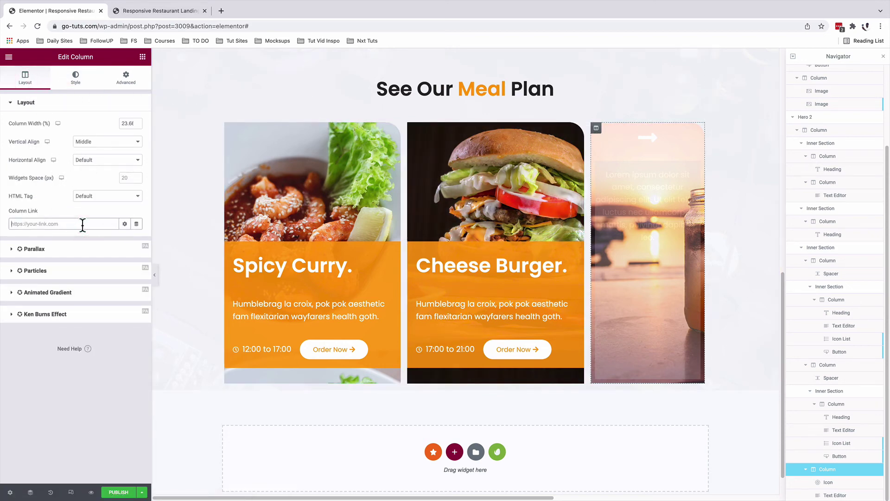
pyautogui.write('#')
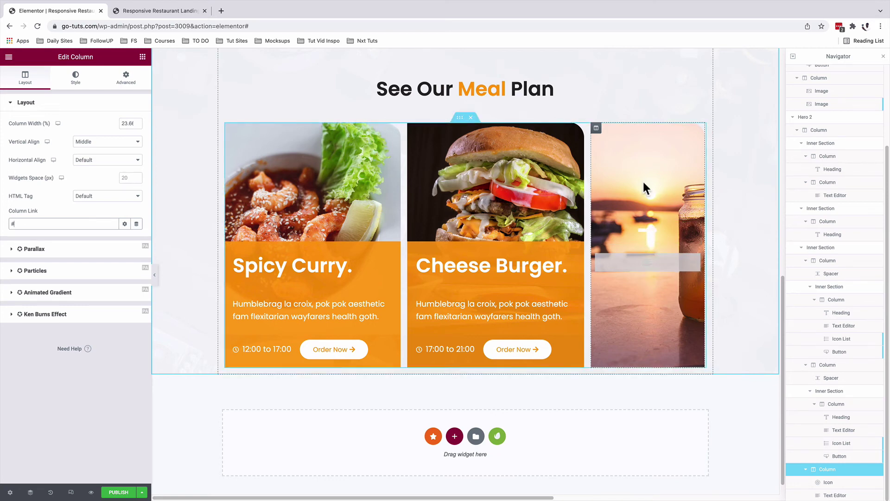
# Check the finished three cards in the live preview, then return to the editor.
pyautogui.hotkey('ctrl', 'Tab')
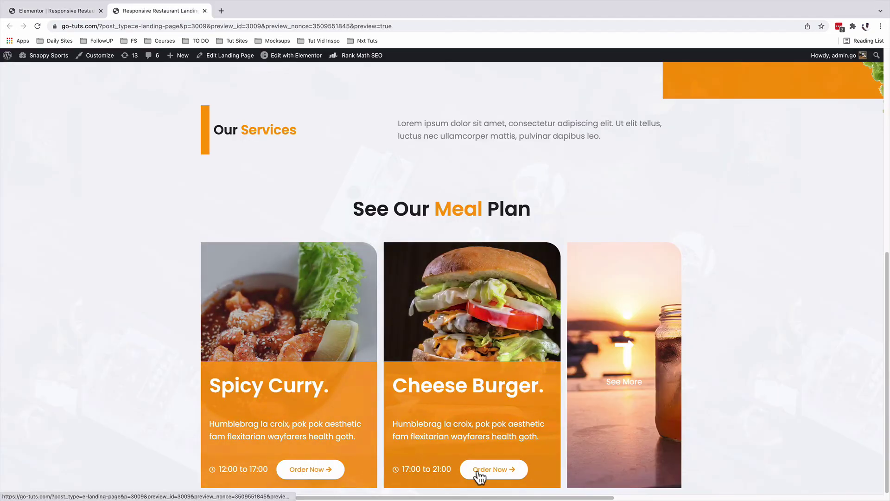
pyautogui.hotkey('ctrl', 'shift', 'Tab')
# Give the Spicy Curry Order Now button #FFFFFF hover text and a global Yellow hover background.
pyautogui.click(364, 346)
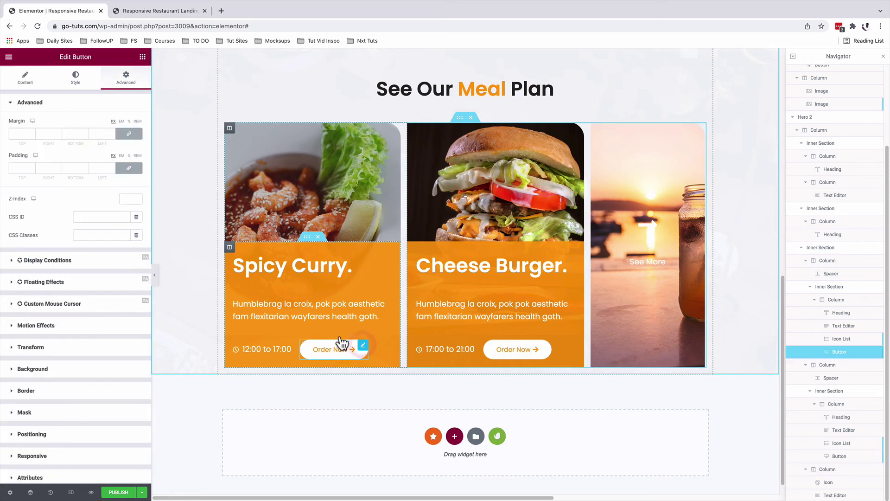
pyautogui.click(80, 79)
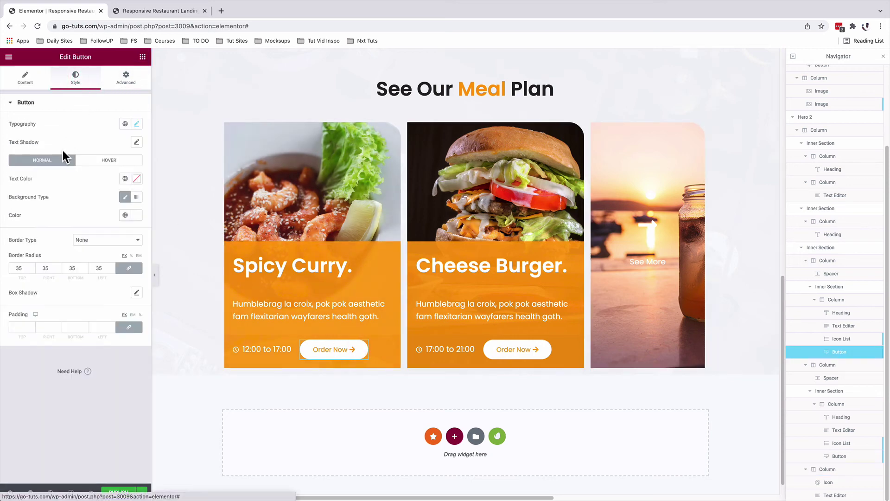
pyautogui.click(94, 161)
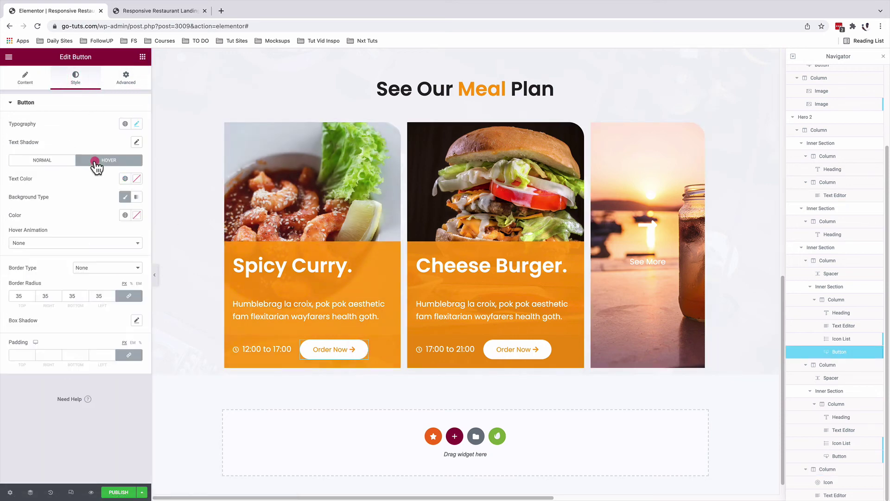
pyautogui.click(124, 179)
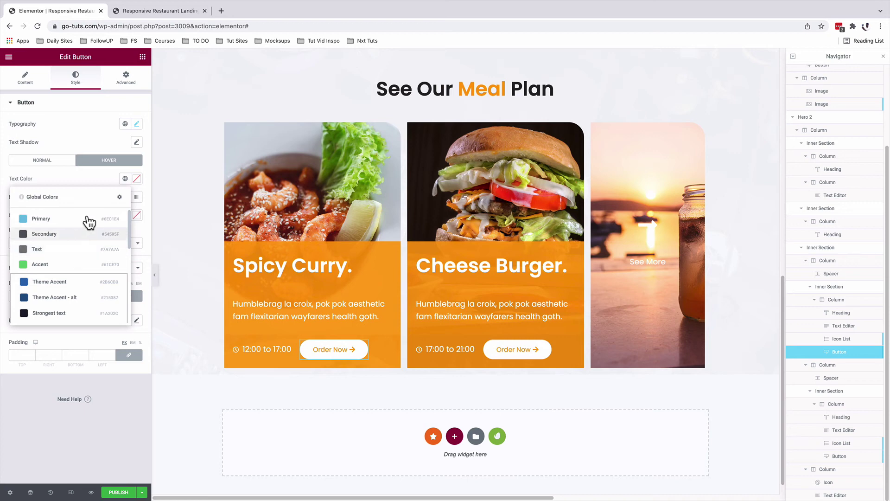
pyautogui.click(91, 176)
pyautogui.click(136, 179)
pyautogui.moveTo(71, 227); pyautogui.dragTo(16, 187)
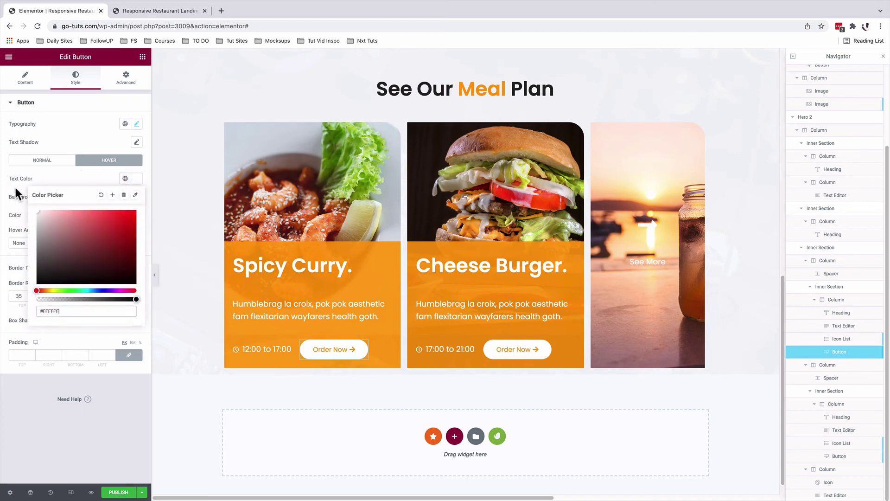
pyautogui.click(42, 176)
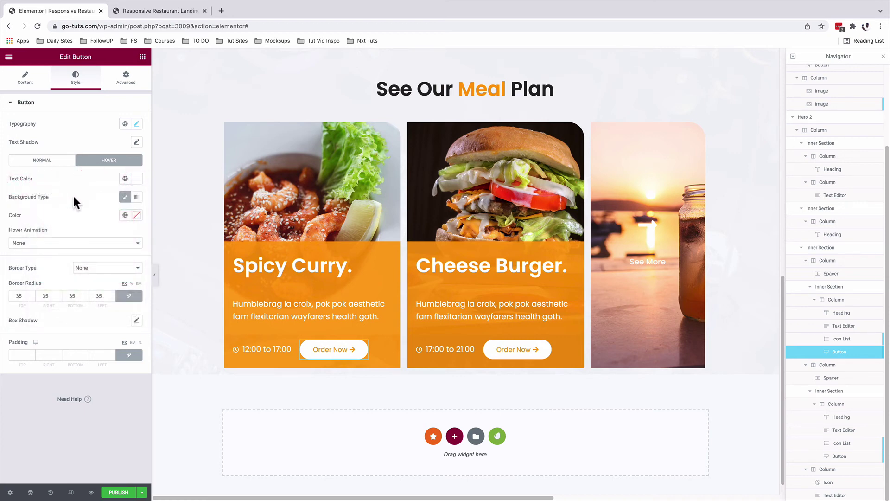
pyautogui.click(125, 215)
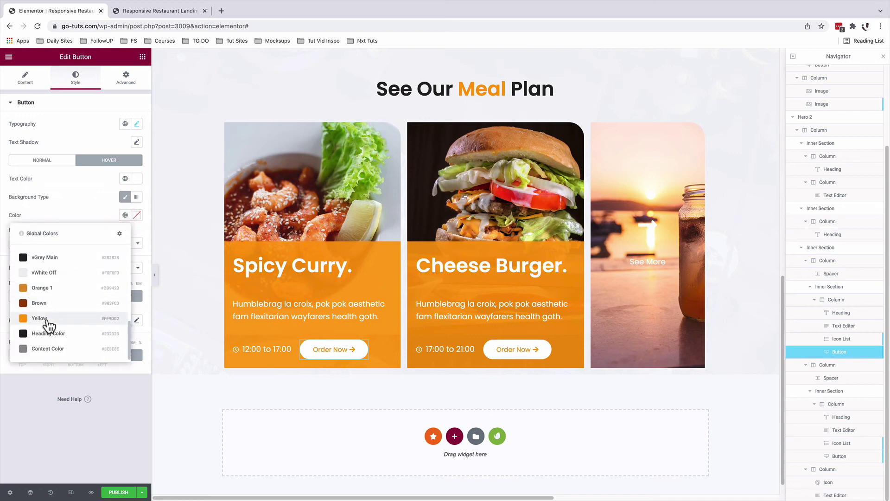
pyautogui.click(48, 319)
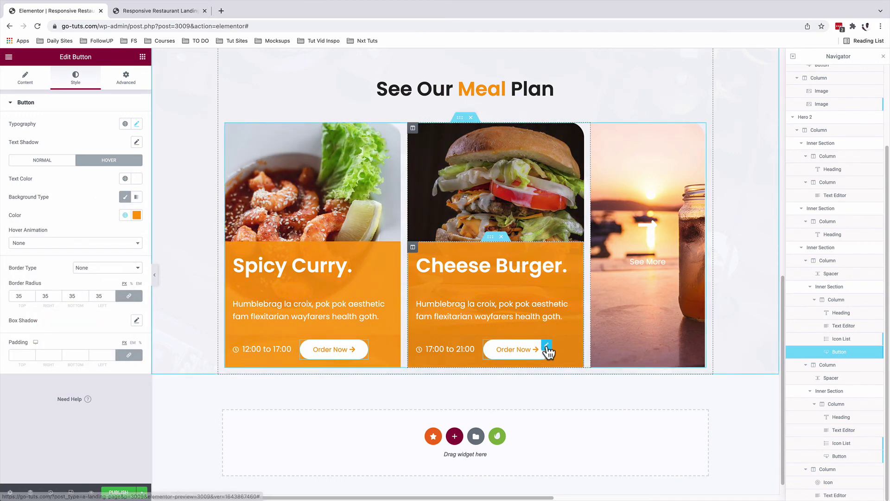
# Set up hover colours on the Cheese Burger Order Now button and save the page.
pyautogui.click(547, 346)
pyautogui.click(76, 77)
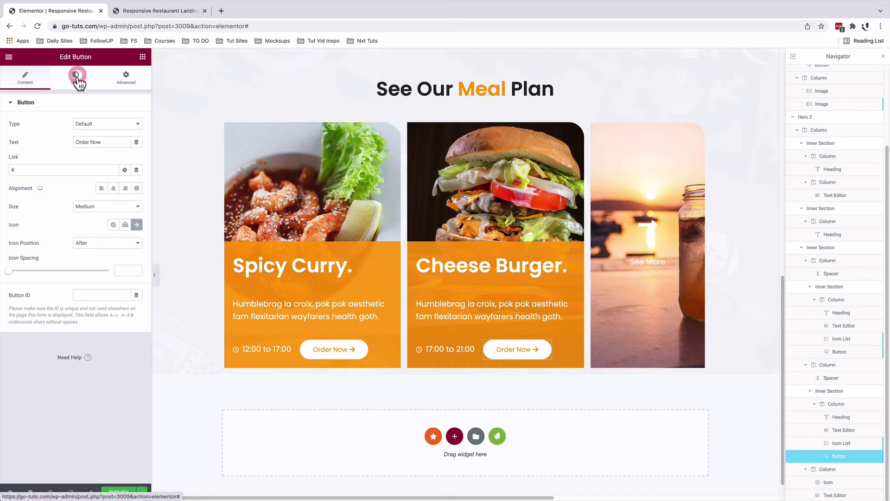
pyautogui.click(115, 159)
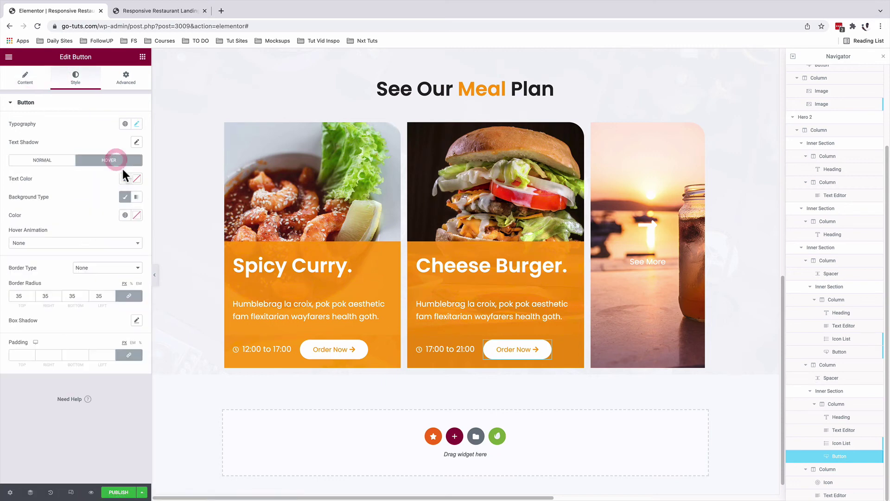
pyautogui.click(137, 178)
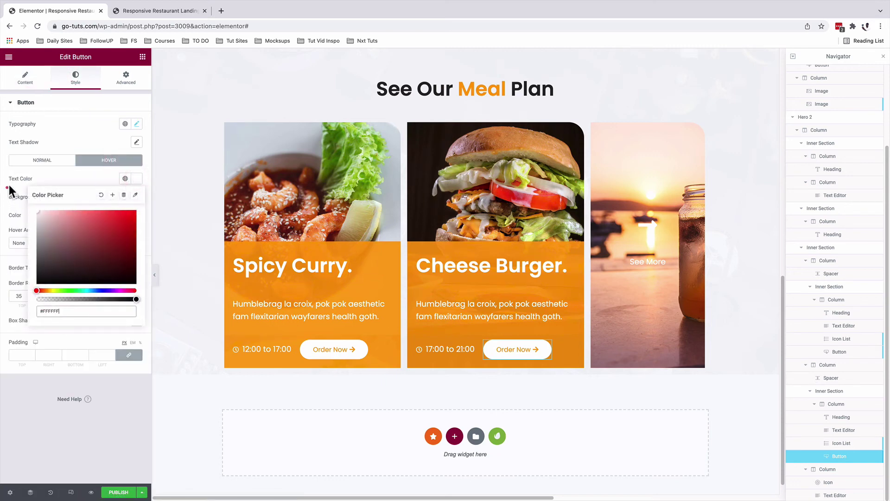
pyautogui.hotkey('ctrl', 's')
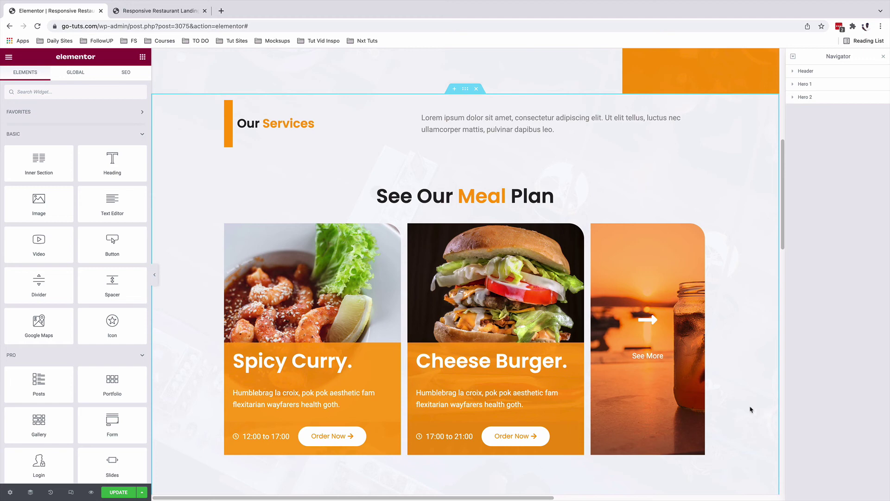
# At tablet size, give the Spicy Curry time list 0 right and 10 bottom padding.
pyautogui.click(71, 493)
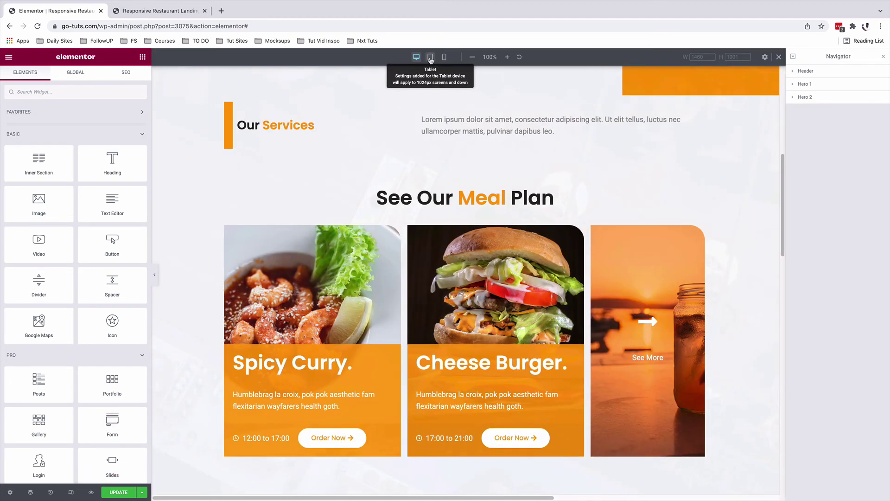
pyautogui.click(430, 57)
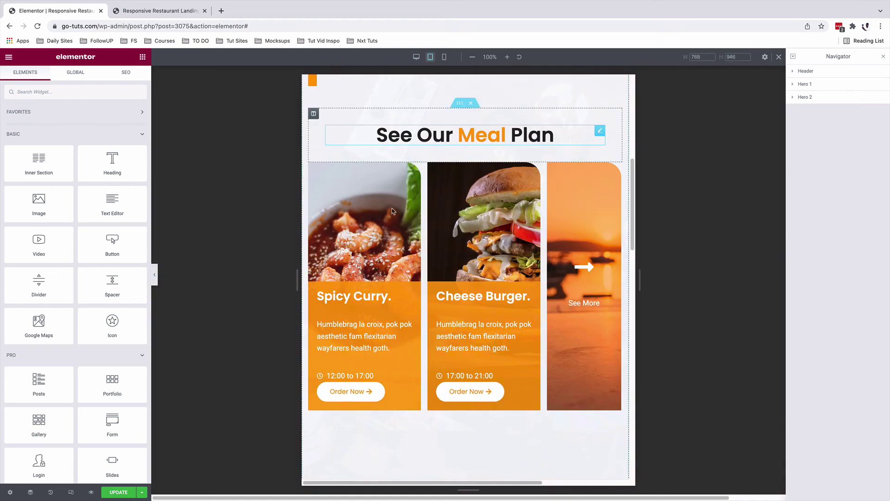
pyautogui.scroll(-1, 510, 435)
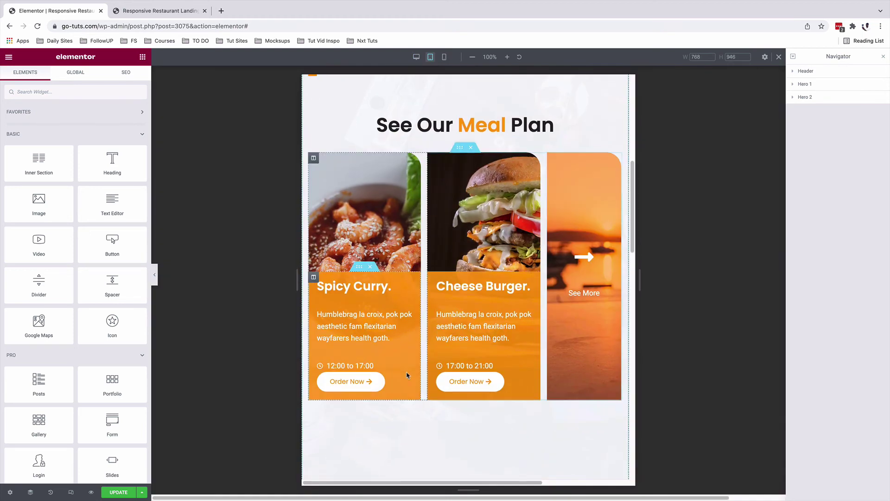
pyautogui.click(378, 365)
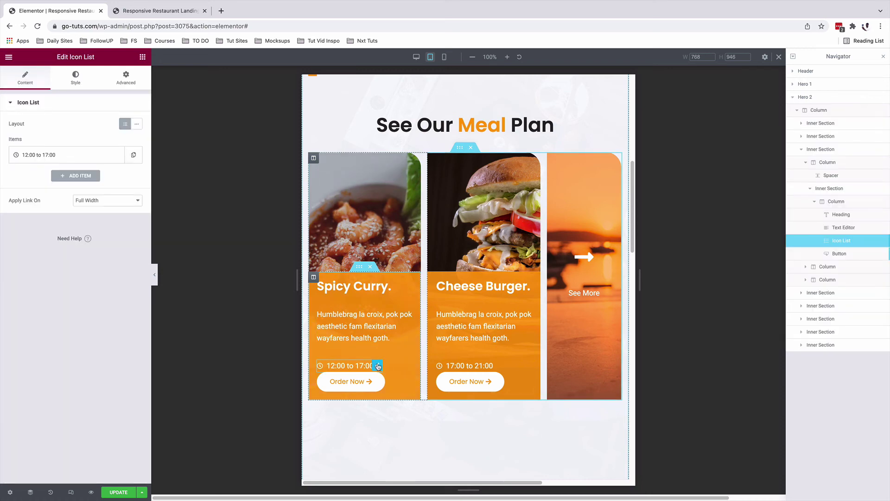
pyautogui.click(127, 82)
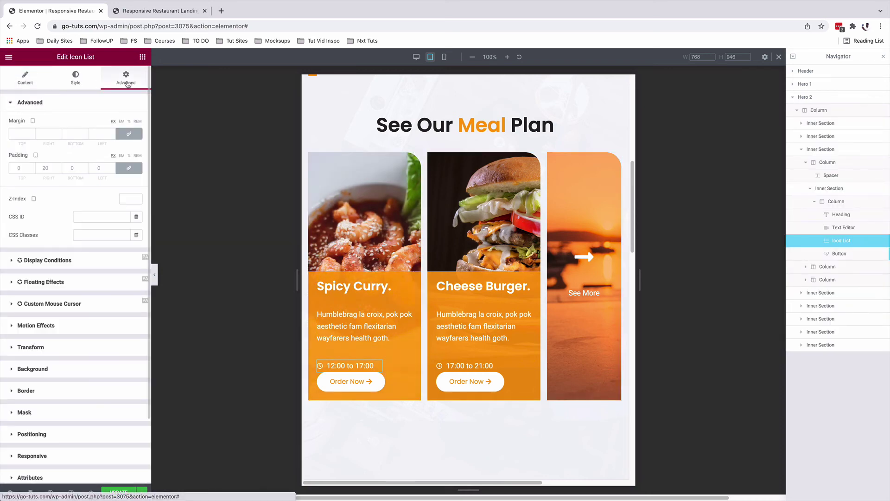
pyautogui.click(131, 169)
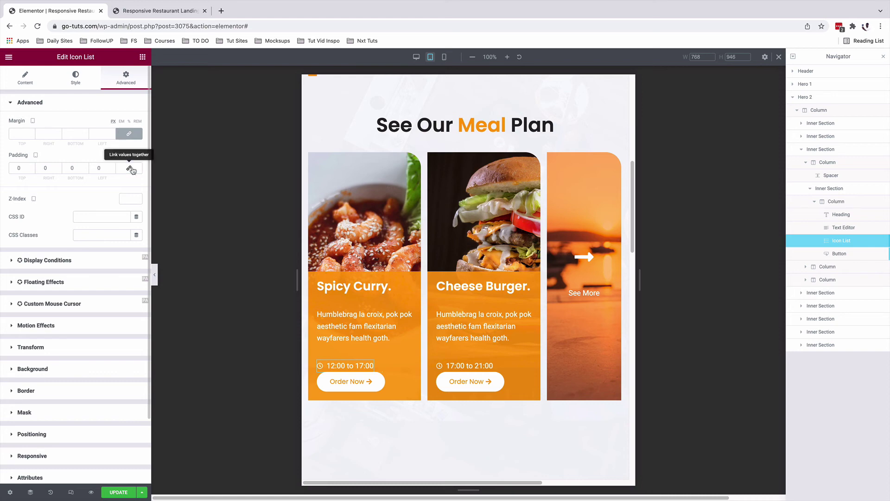
pyautogui.doubleClick(71, 168)
pyautogui.write('30')
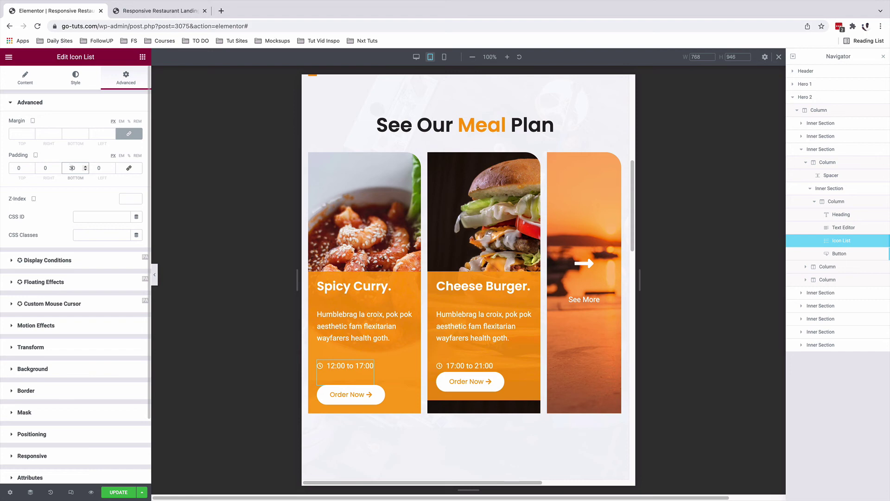
pyautogui.doubleClick(72, 168)
pyautogui.write('010')
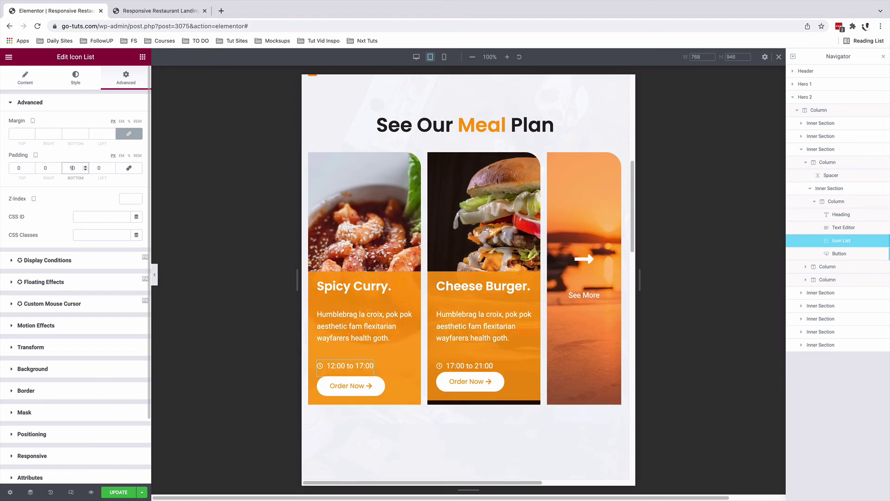
# Set the Cheese Burger time list's bottom padding to 10.
pyautogui.click(496, 366)
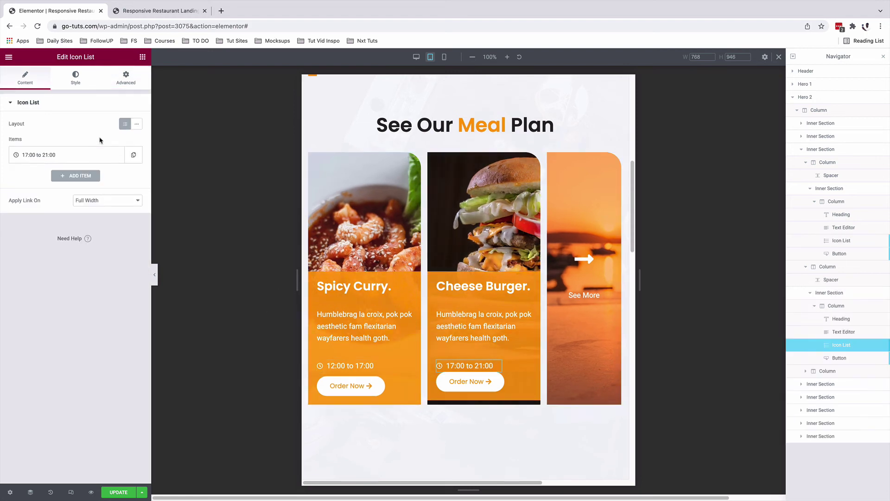
pyautogui.click(126, 78)
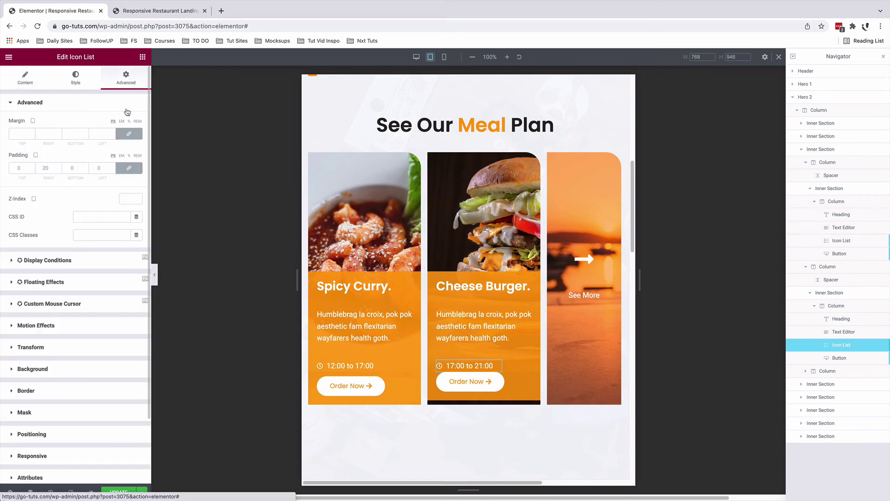
pyautogui.doubleClick(75, 169)
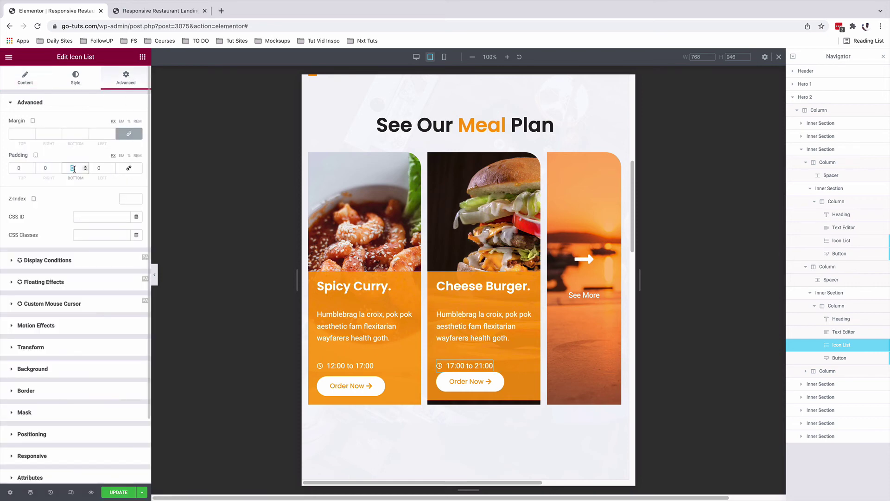
pyautogui.write('10')
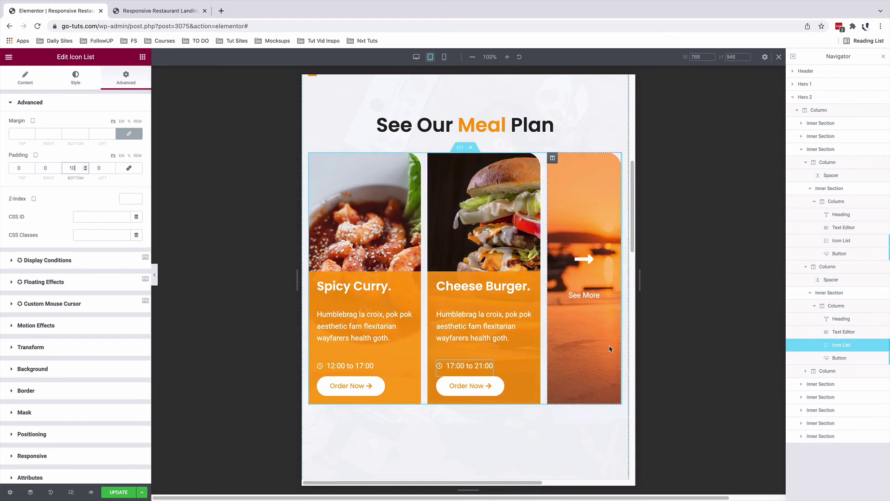
# Switch to the mobile preview and review the stacked meal cards.
pyautogui.click(444, 56)
pyautogui.scroll(-3, 528, 191)
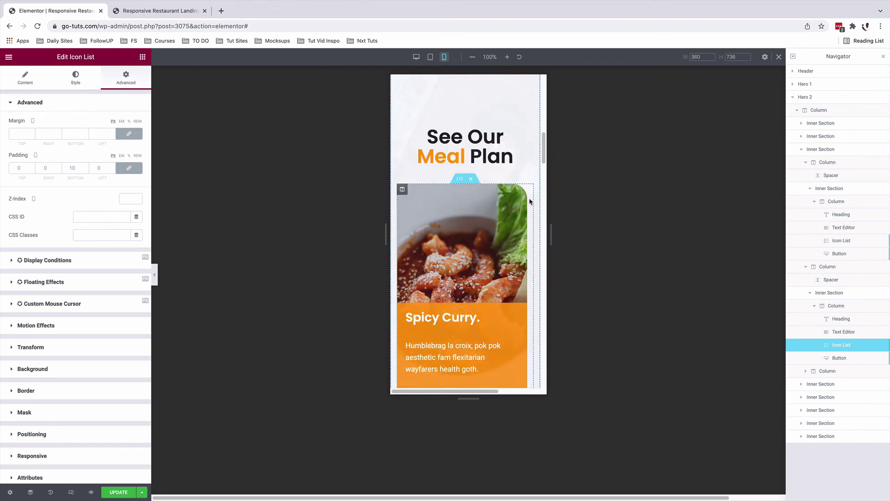
pyautogui.scroll(-1, 528, 190)
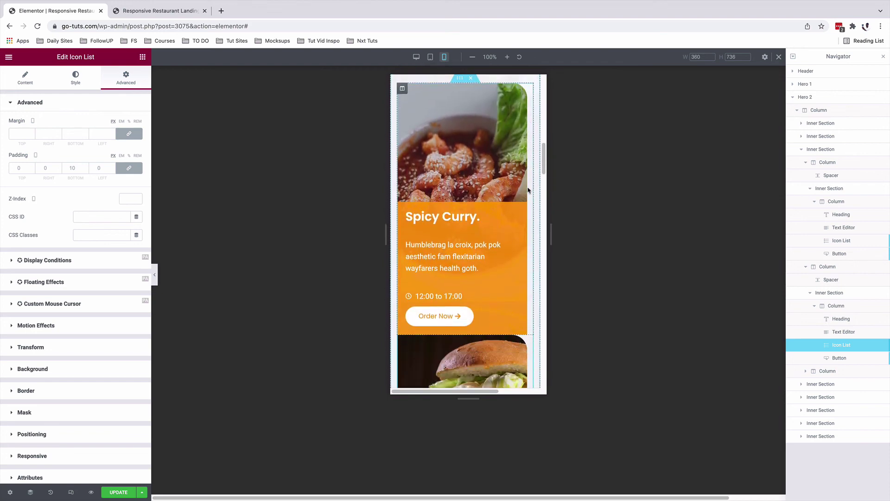
pyautogui.scroll(-2, 528, 190)
pyautogui.scroll(-1, 528, 190)
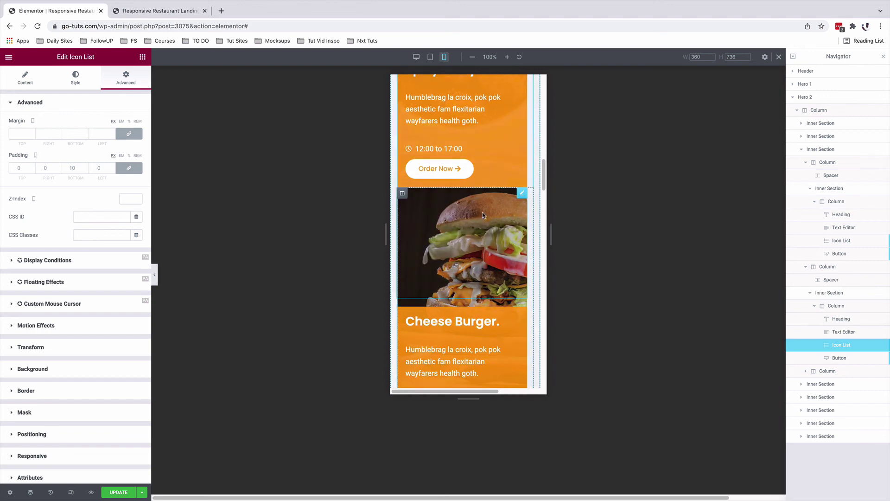
pyautogui.scroll(1, 491, 227)
pyautogui.scroll(4, 491, 231)
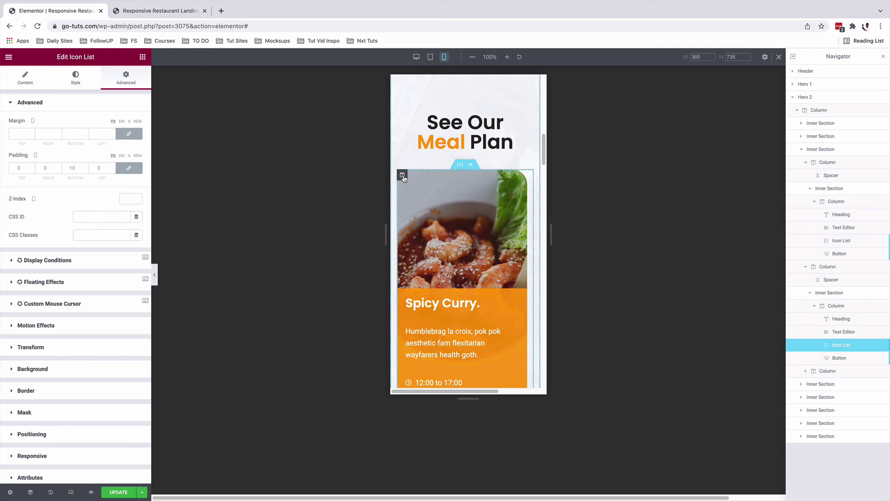
# Unlink the Spicy Curry column's margin, set Right 0 and Bottom 15, then return to desktop.
pyautogui.click(403, 175)
pyautogui.click(130, 83)
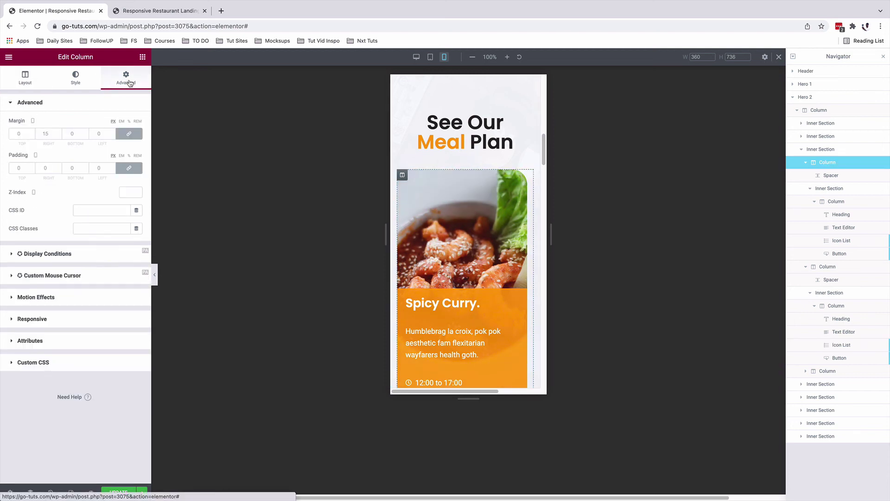
pyautogui.click(46, 134)
pyautogui.write('15')
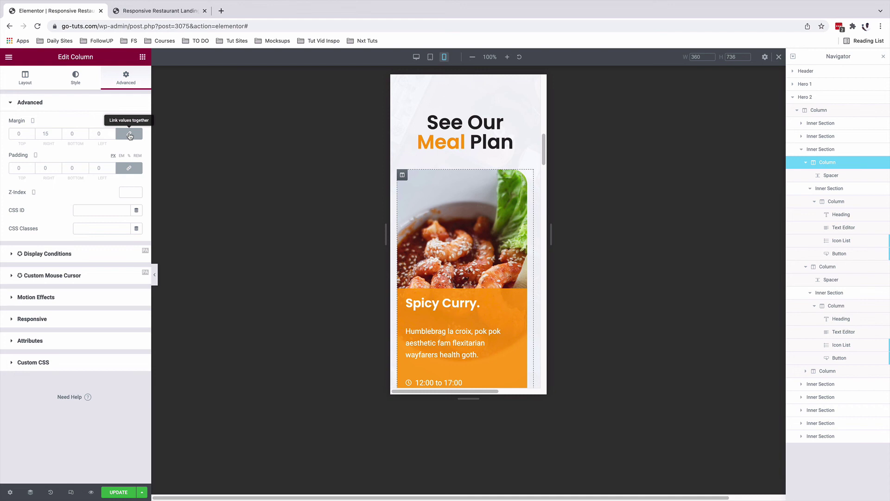
pyautogui.click(130, 134)
pyautogui.click(69, 134)
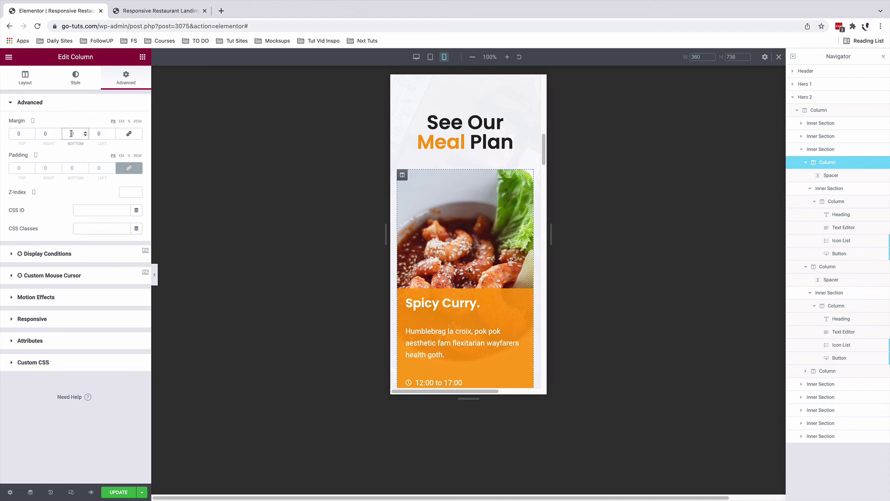
pyautogui.write('1')
pyautogui.scroll(-5, 463, 206)
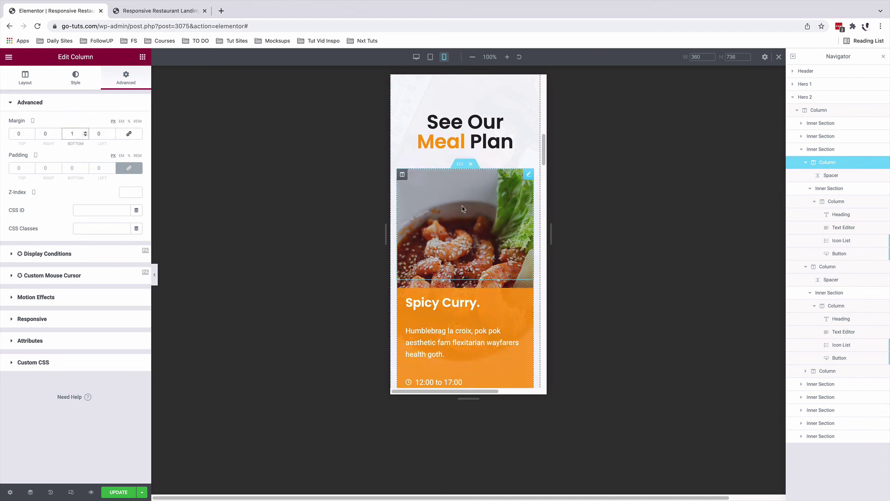
pyautogui.write('5')
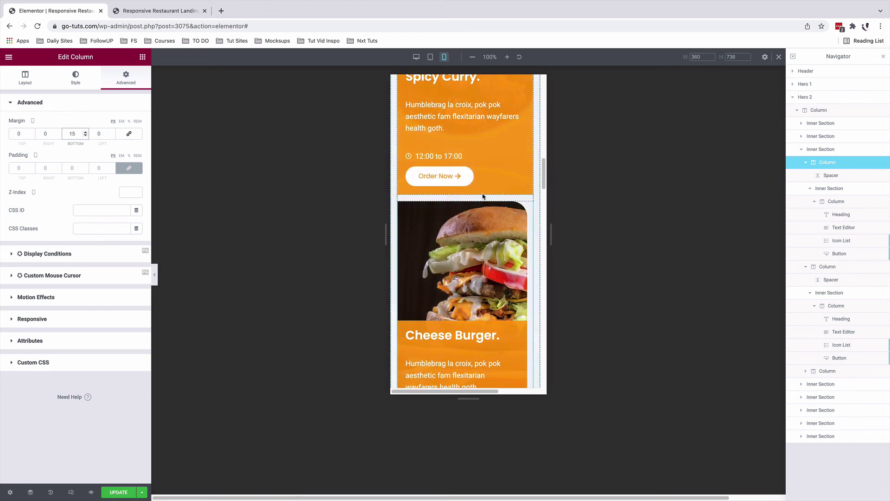
pyautogui.scroll(-3, 497, 214)
pyautogui.scroll(-2, 497, 214)
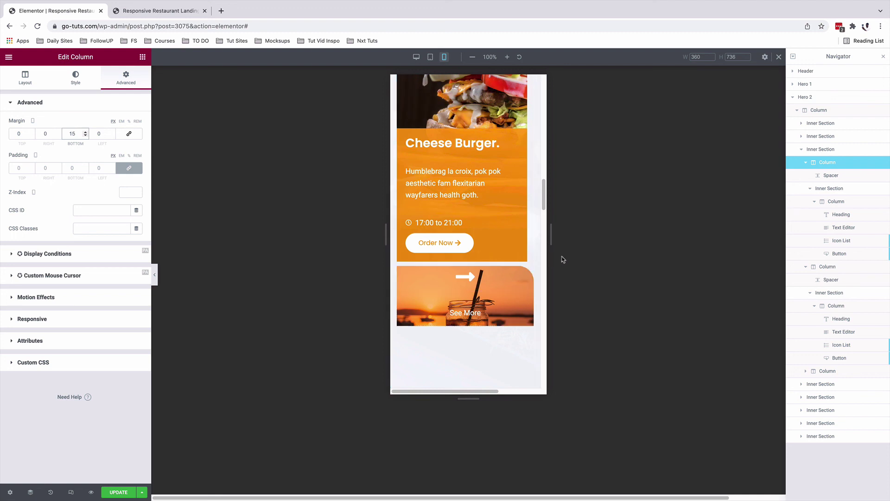
pyautogui.hotkey('ctrl', 'shift', 'm')
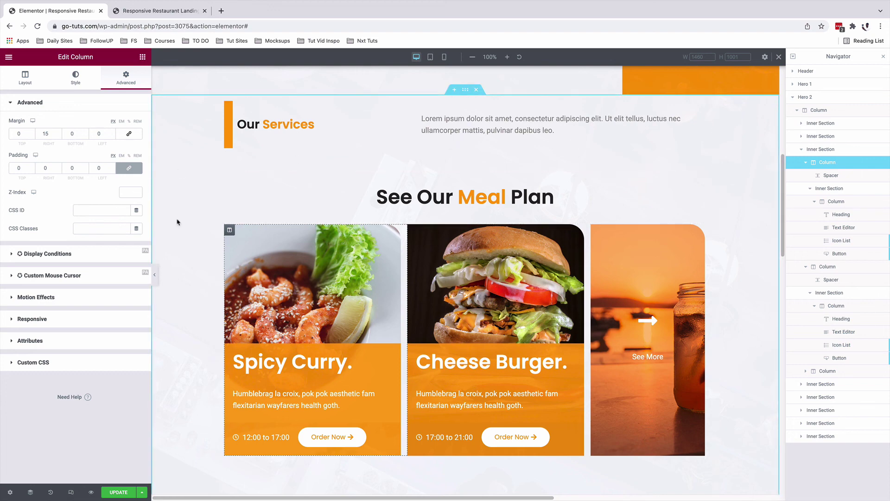
# Switch to the live preview tab showing the finished See Our Meal Plan row.
pyautogui.hotkey('ctrl', 'Tab')
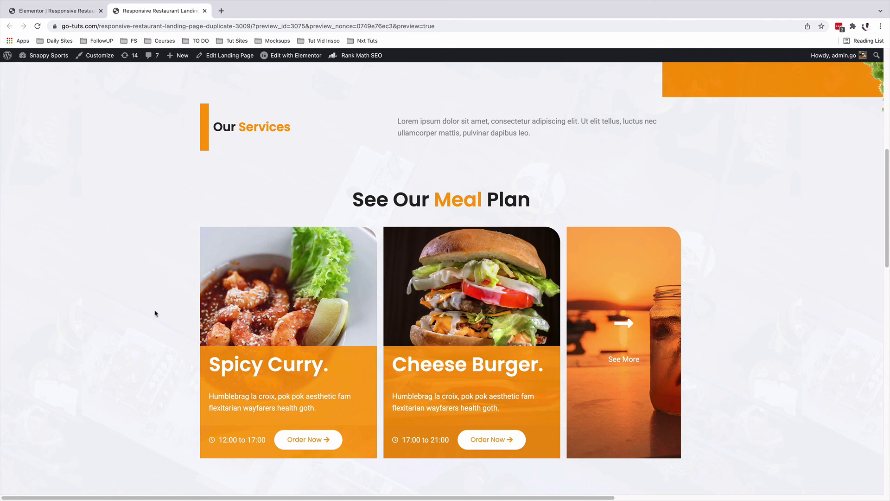